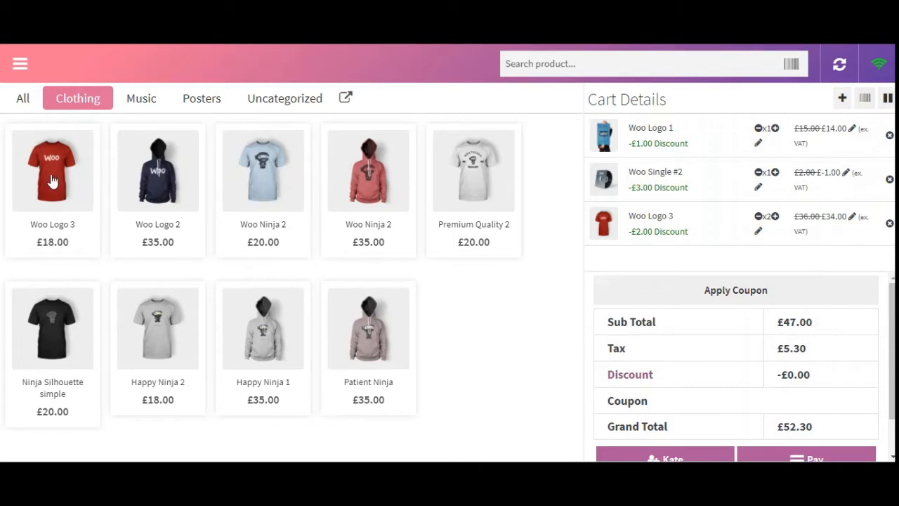
# Step: Show products from all categories and look through the full product list
pyautogui.click(23, 98)
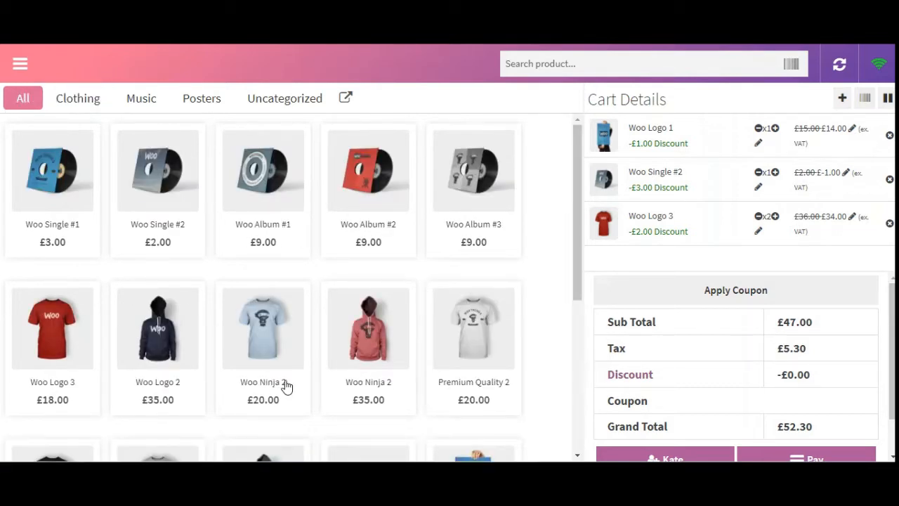
pyautogui.moveTo(580, 234); pyautogui.dragTo(594, 400)
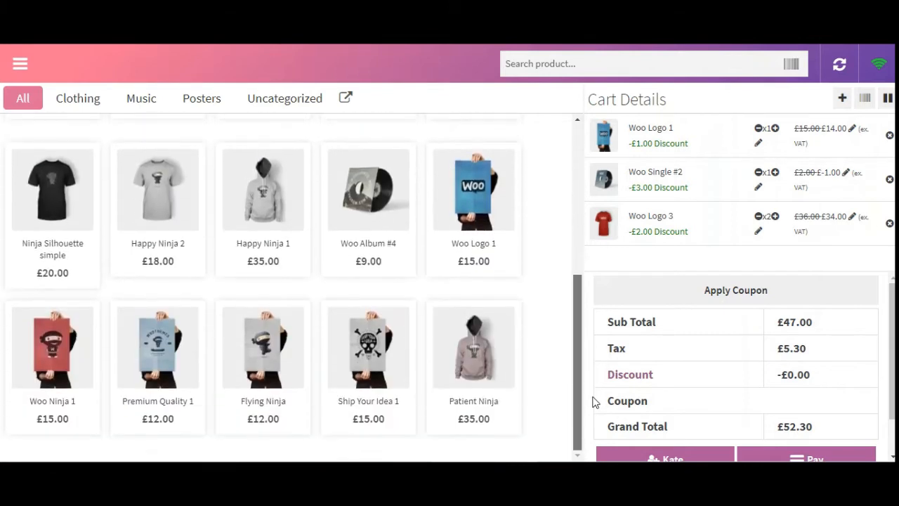
pyautogui.scroll(2, 271, 408)
pyautogui.scroll(3, 272, 399)
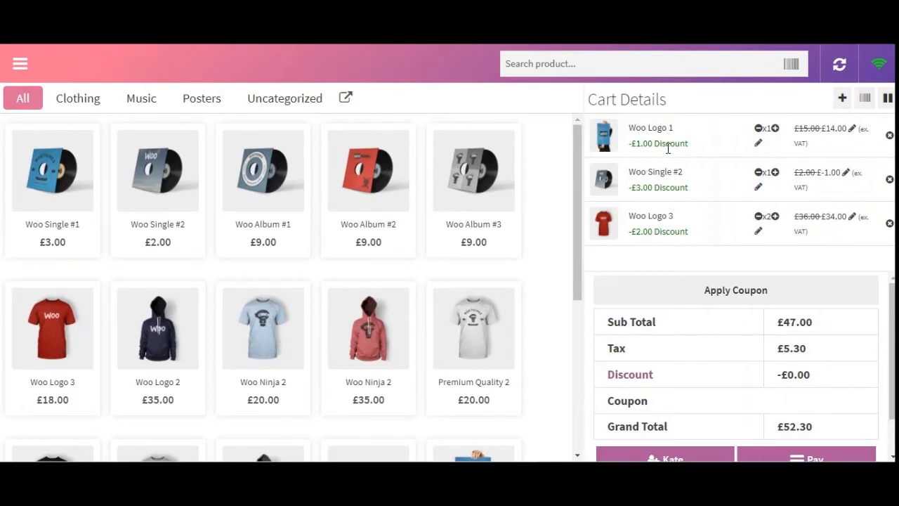
# Step: Examine the discount applied to each cart item: Woo Logo 1, Woo Single #2 and Woo Logo 3
pyautogui.moveTo(639, 143); pyautogui.dragTo(677, 146)
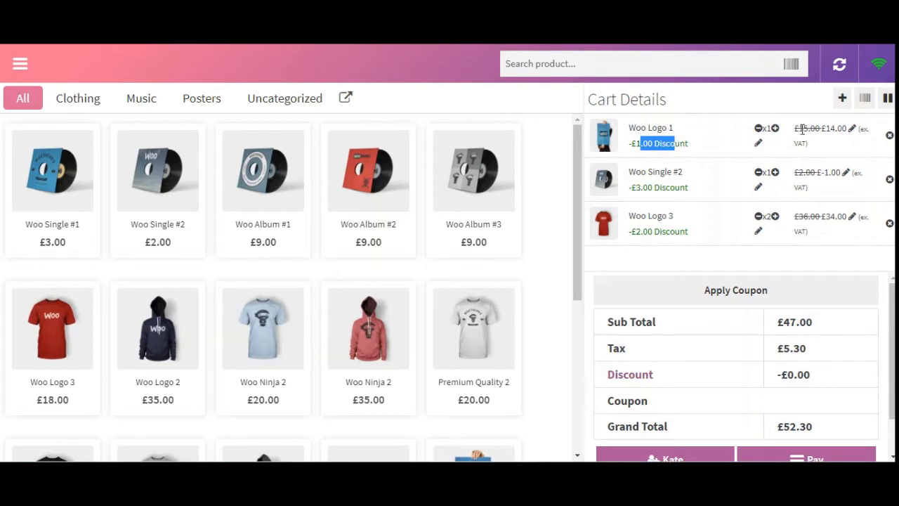
pyautogui.moveTo(802, 130); pyautogui.dragTo(839, 129)
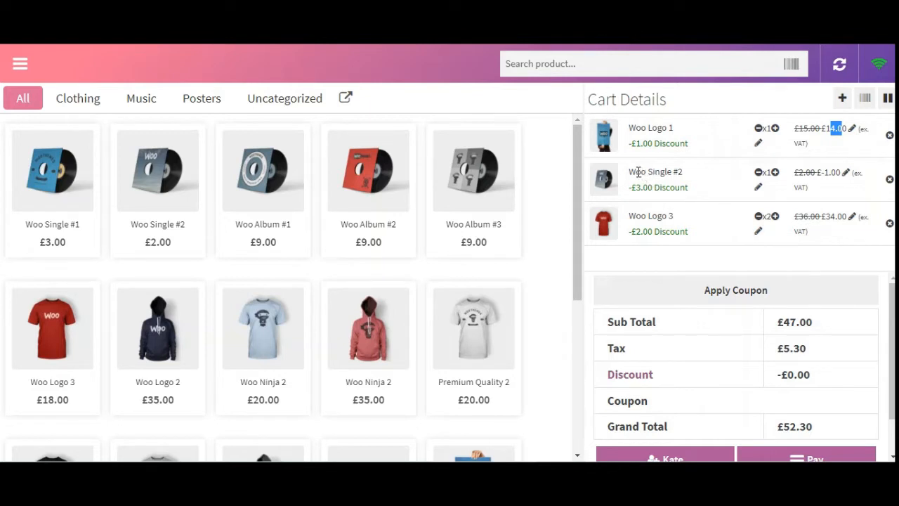
pyautogui.moveTo(638, 171); pyautogui.dragTo(673, 172)
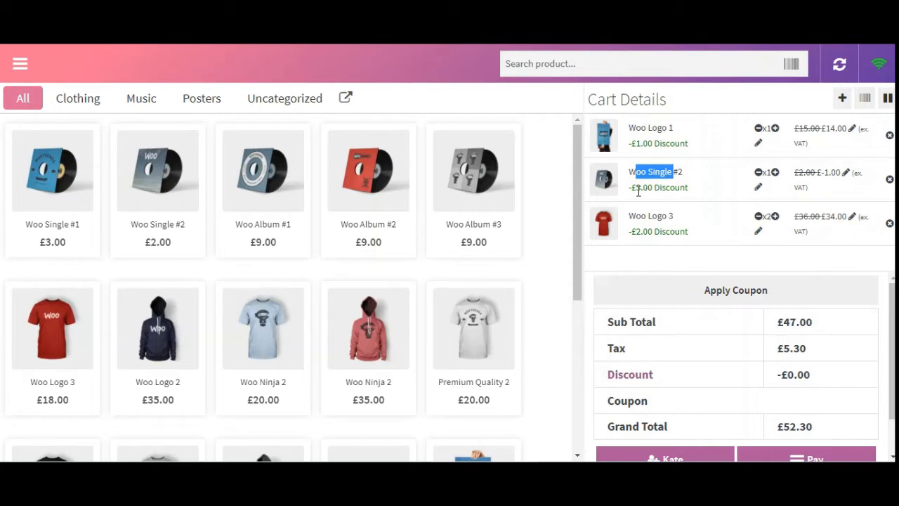
pyautogui.moveTo(634, 186); pyautogui.dragTo(691, 199)
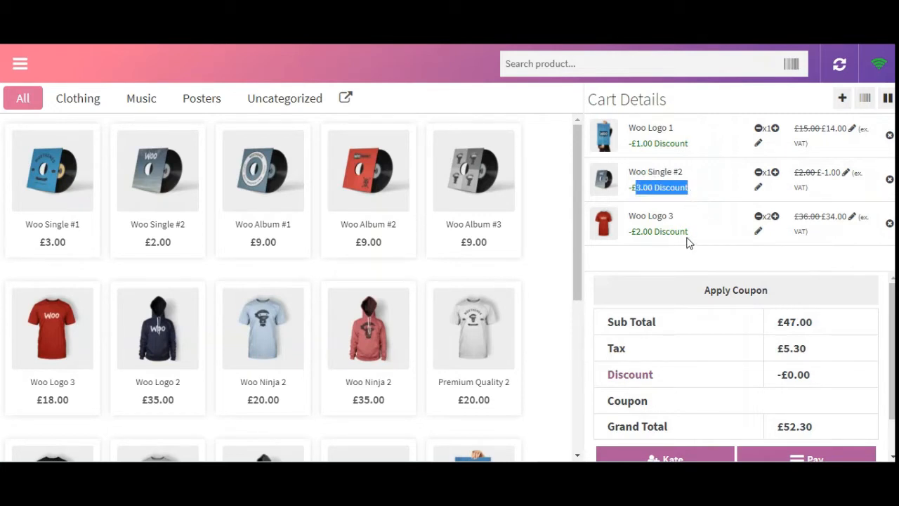
pyautogui.moveTo(635, 215); pyautogui.dragTo(676, 218)
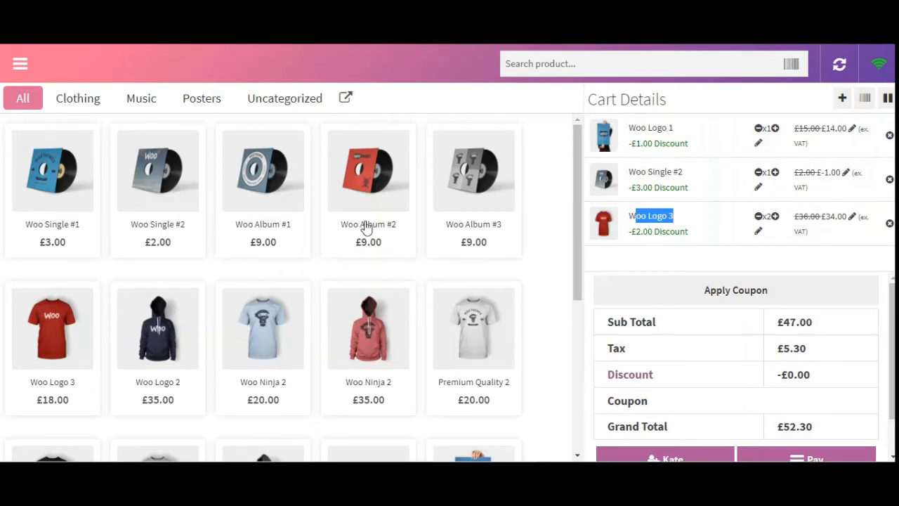
pyautogui.click(631, 267)
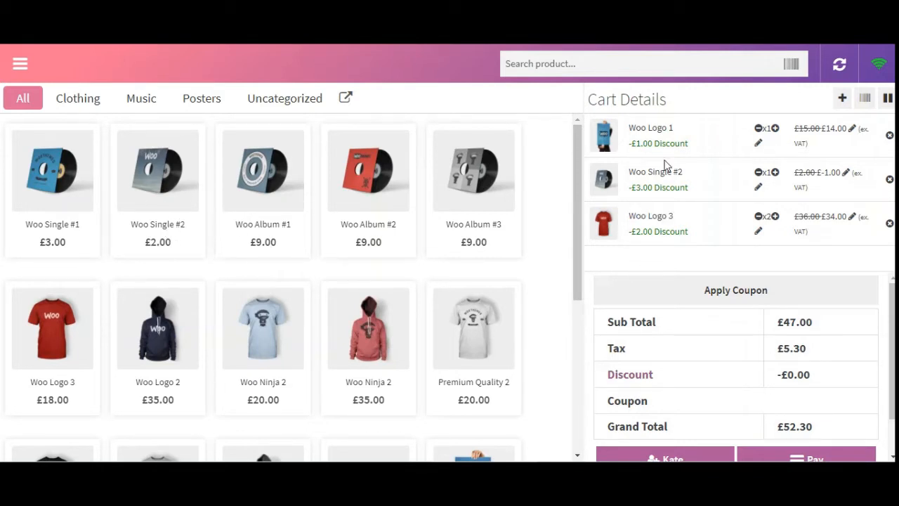
# Step: Compare the original and discounted prices of the three cart items and review the cart totals
pyautogui.moveTo(844, 128); pyautogui.dragTo(794, 129)
pyautogui.moveTo(840, 173); pyautogui.dragTo(794, 174)
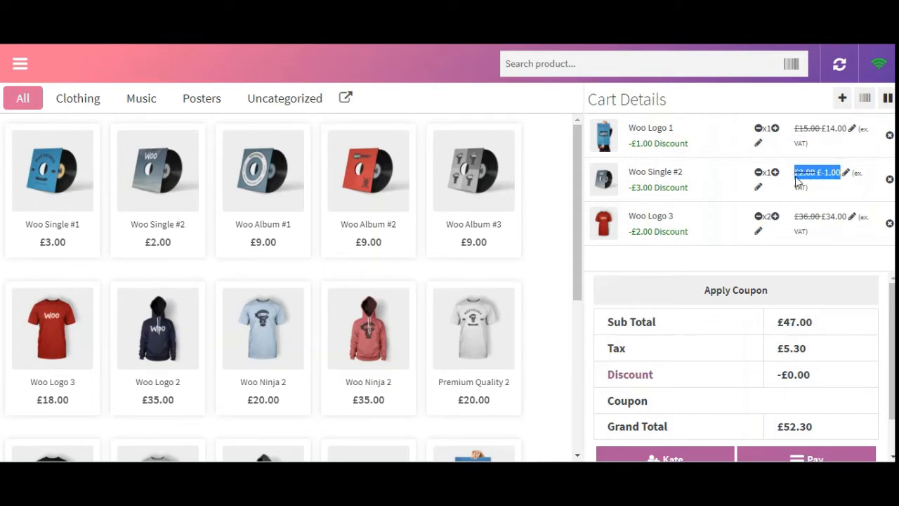
pyautogui.moveTo(845, 217); pyautogui.dragTo(798, 216)
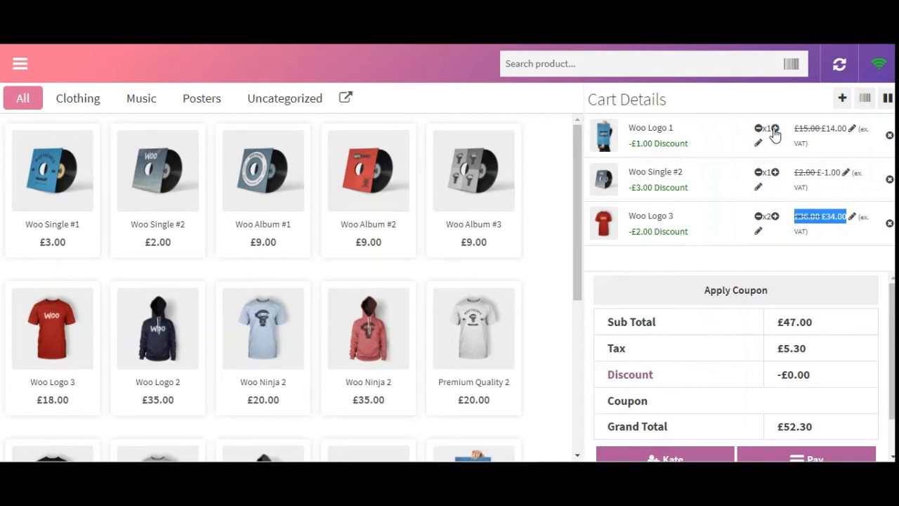
pyautogui.moveTo(635, 143); pyautogui.dragTo(682, 146)
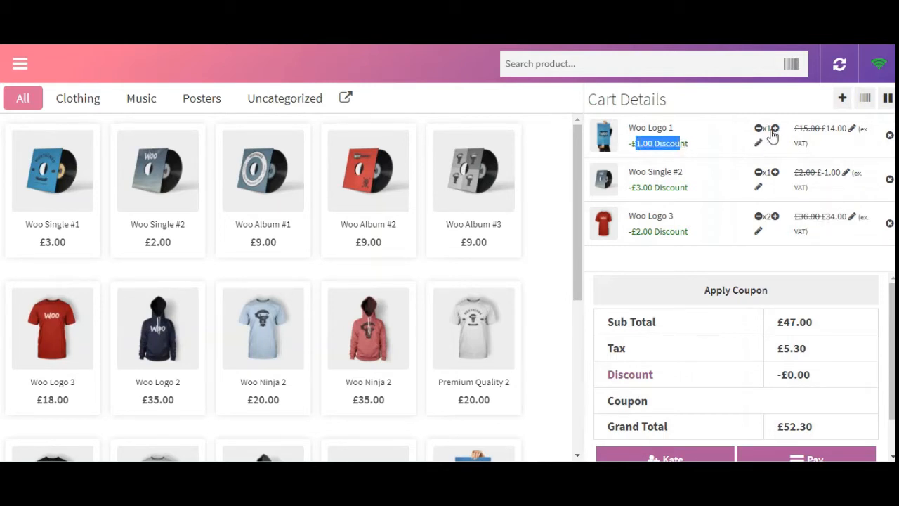
pyautogui.click(652, 143)
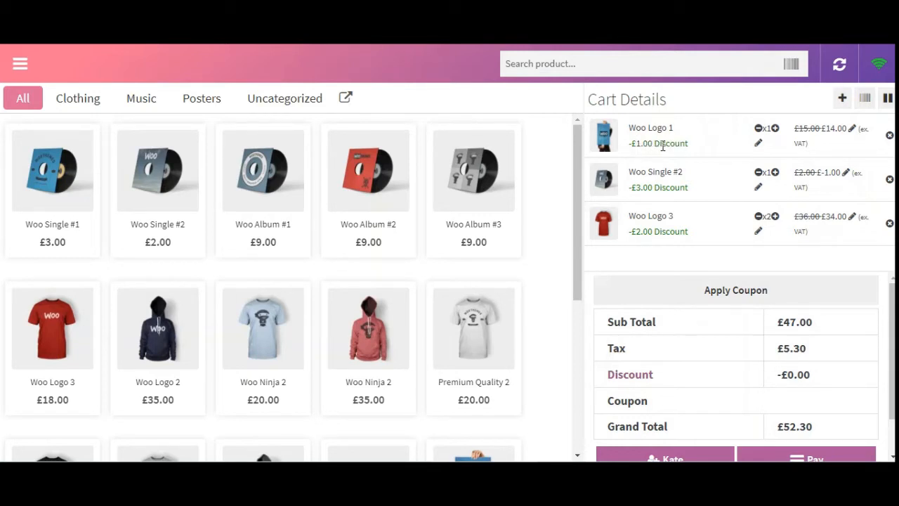
pyautogui.doubleClick(671, 144)
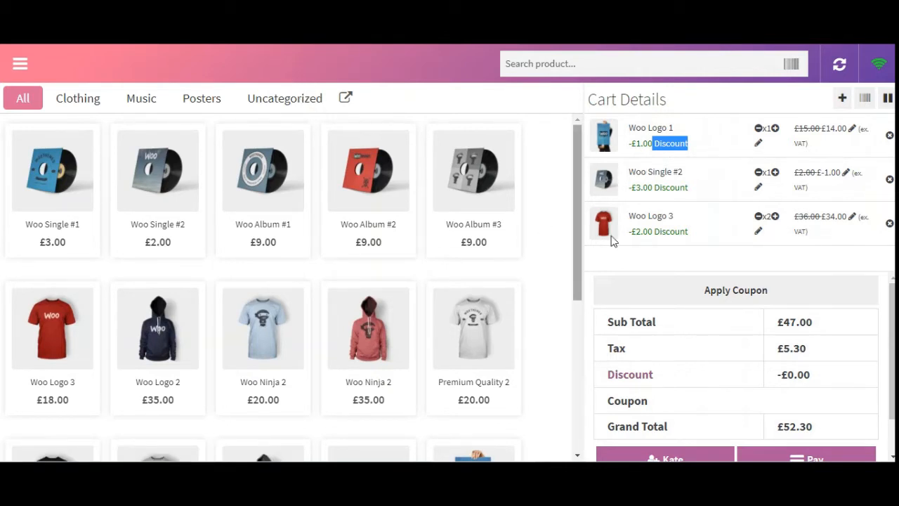
pyautogui.scroll(-1, 735, 351)
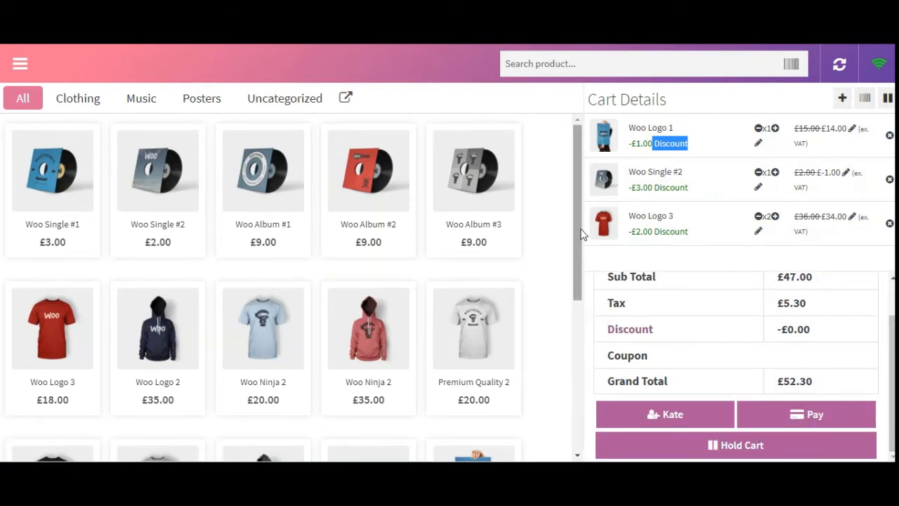
pyautogui.moveTo(577, 169)
pyautogui.mouseDown()
pyautogui.moveTo(580, 277)
pyautogui.moveTo(584, 179)
pyautogui.mouseUp()
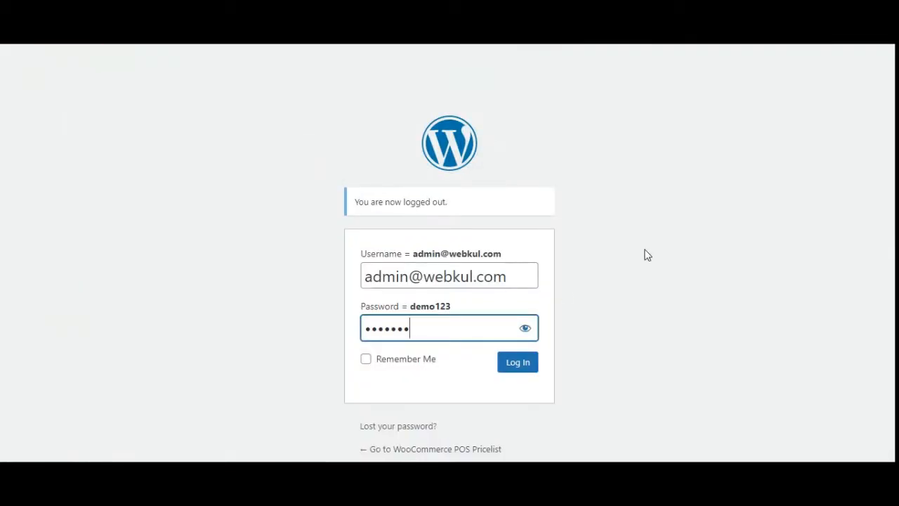
# Step: Log in to the WordPress admin and open the Point of Sale discount price lists
pyautogui.click(517, 364)
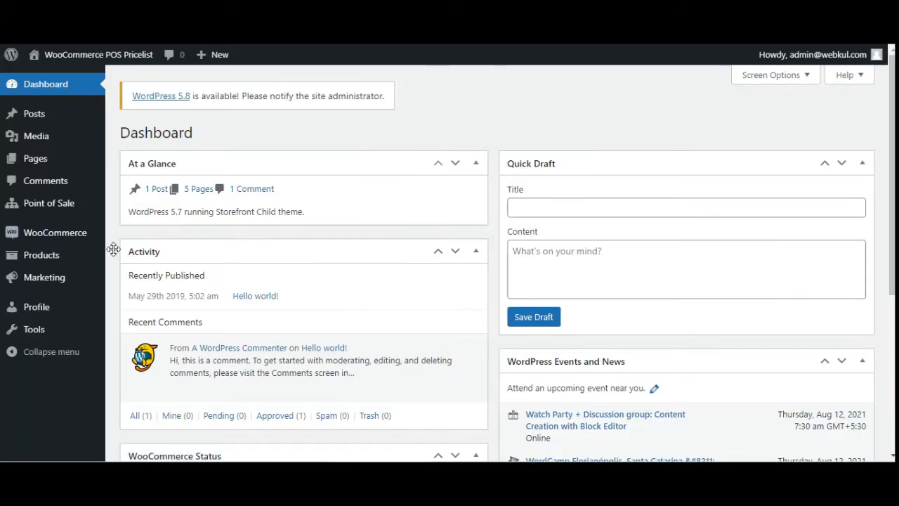
pyautogui.moveTo(82, 233)
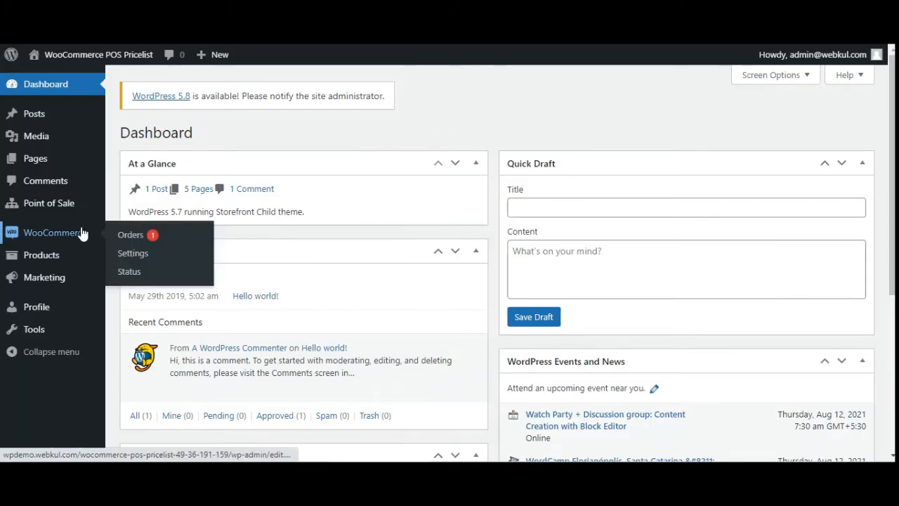
pyautogui.moveTo(63, 207)
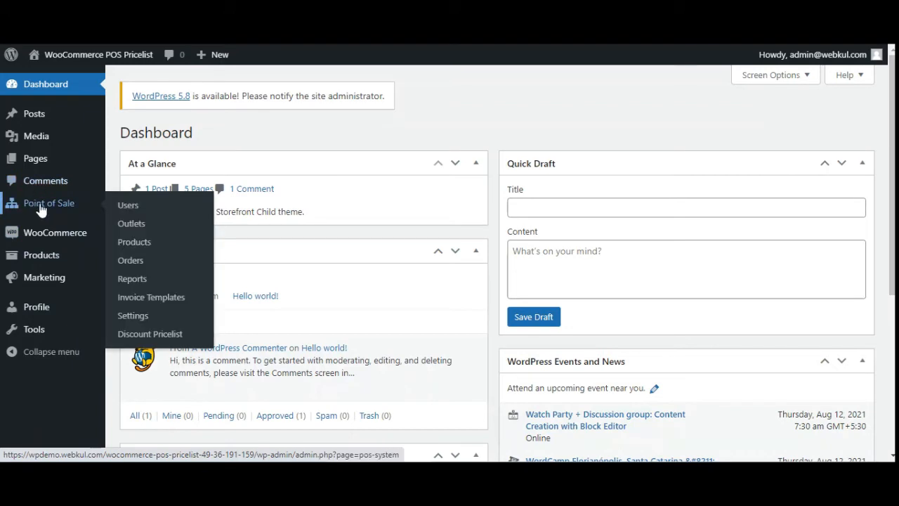
pyautogui.click(161, 336)
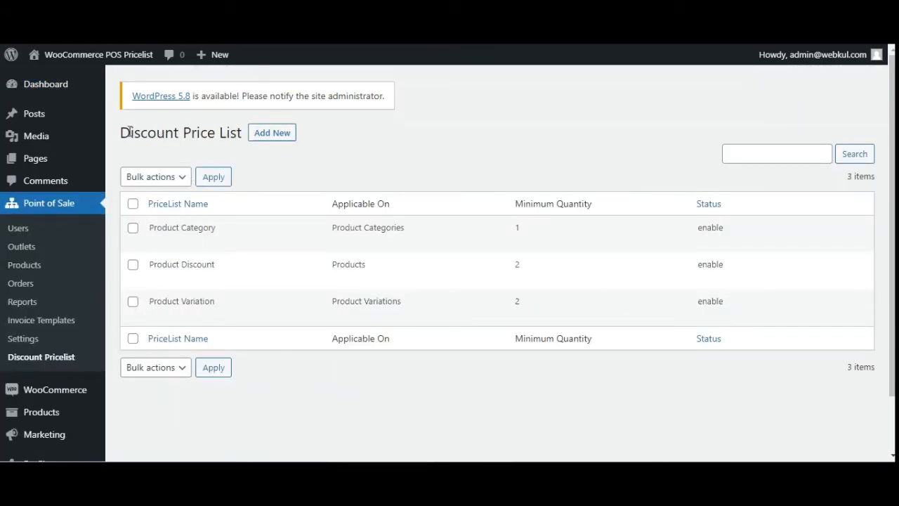
# Step: Check which bulk actions are available for the discount price lists
pyautogui.moveTo(127, 134); pyautogui.dragTo(243, 135)
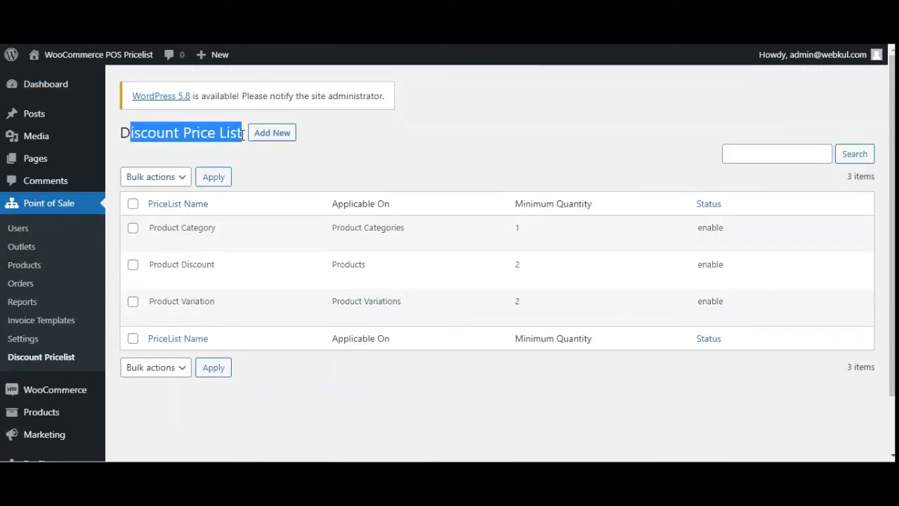
pyautogui.click(181, 180)
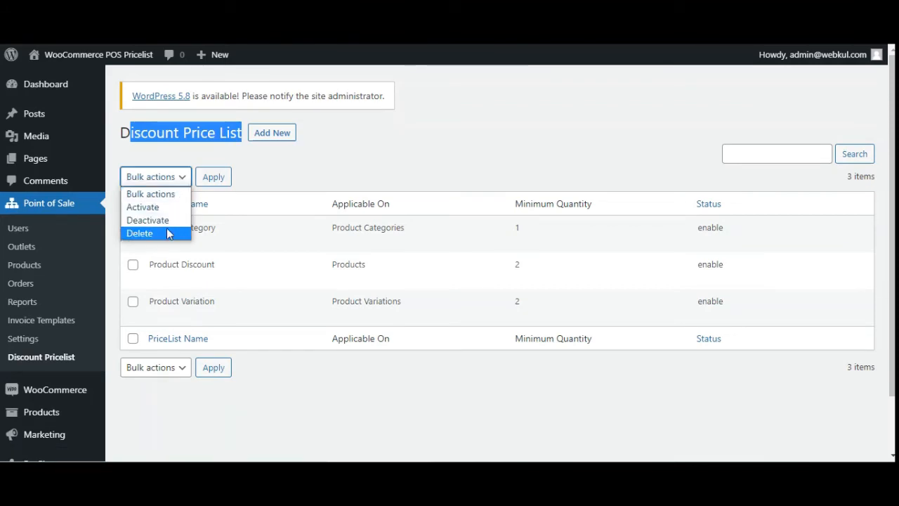
pyautogui.click(299, 174)
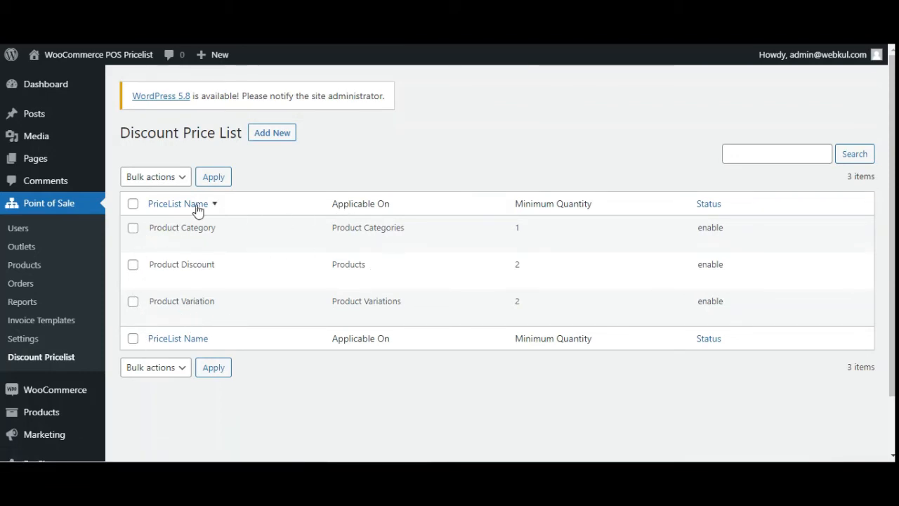
# Step: Review what each discount price list is applicable on
pyautogui.moveTo(345, 204); pyautogui.dragTo(391, 204)
pyautogui.moveTo(344, 229); pyautogui.dragTo(391, 239)
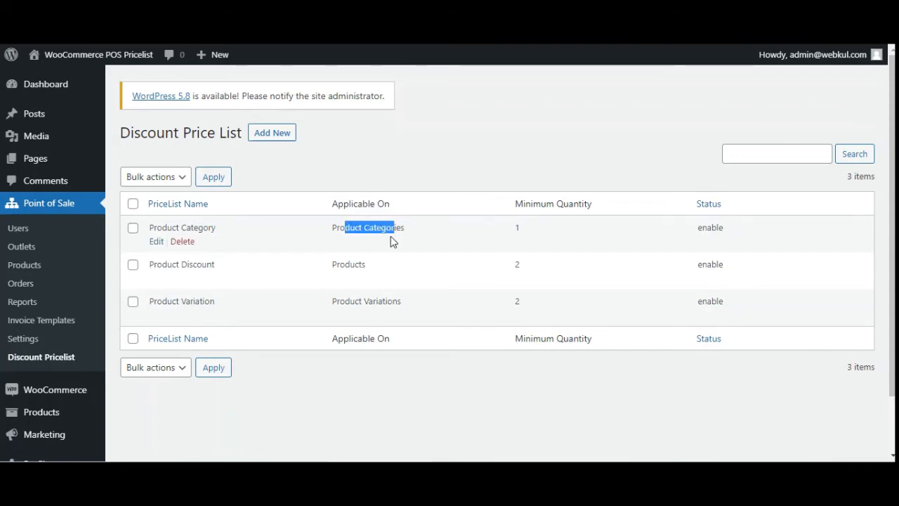
pyautogui.doubleClick(341, 264)
pyautogui.moveTo(344, 301); pyautogui.dragTo(395, 319)
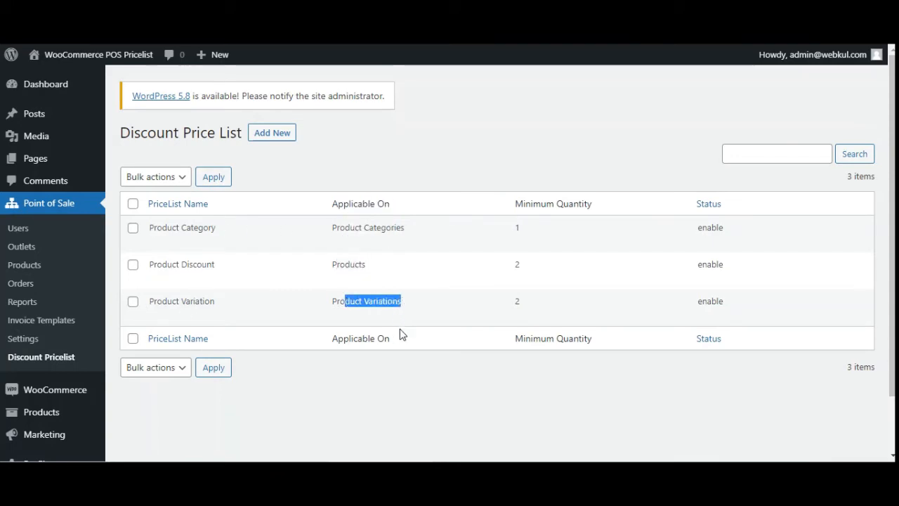
pyautogui.click(401, 332)
pyautogui.moveTo(405, 329)
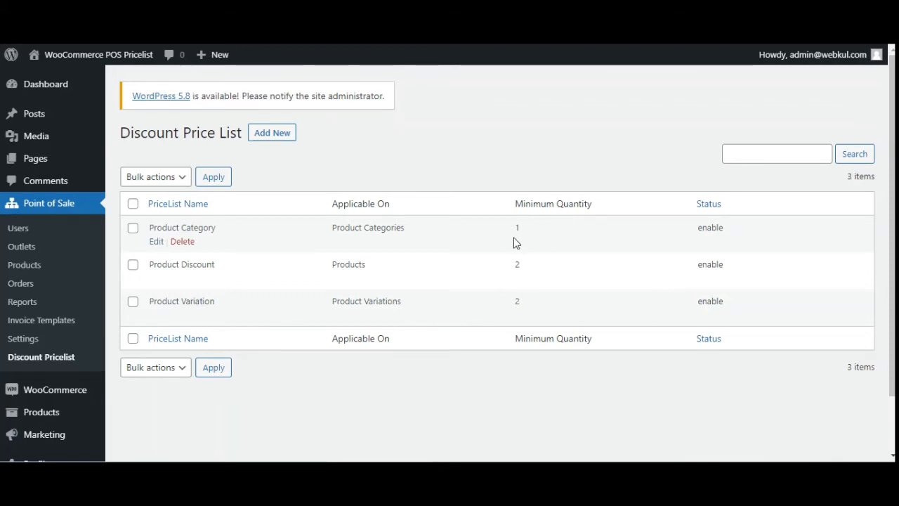
# Step: Check the minimum quantity of each price list against the product categories, products or product variations it applies to
pyautogui.moveTo(516, 229); pyautogui.dragTo(522, 233)
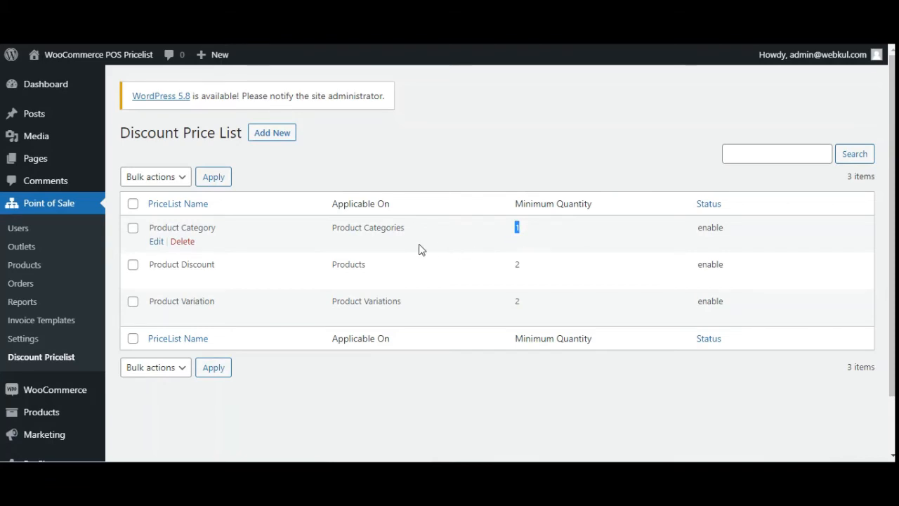
pyautogui.moveTo(350, 230); pyautogui.dragTo(419, 241)
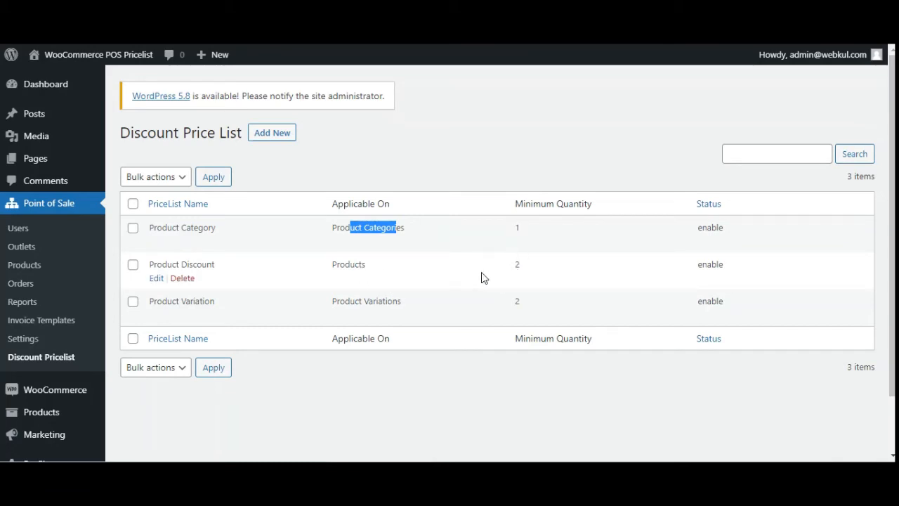
pyautogui.moveTo(347, 267); pyautogui.dragTo(373, 271)
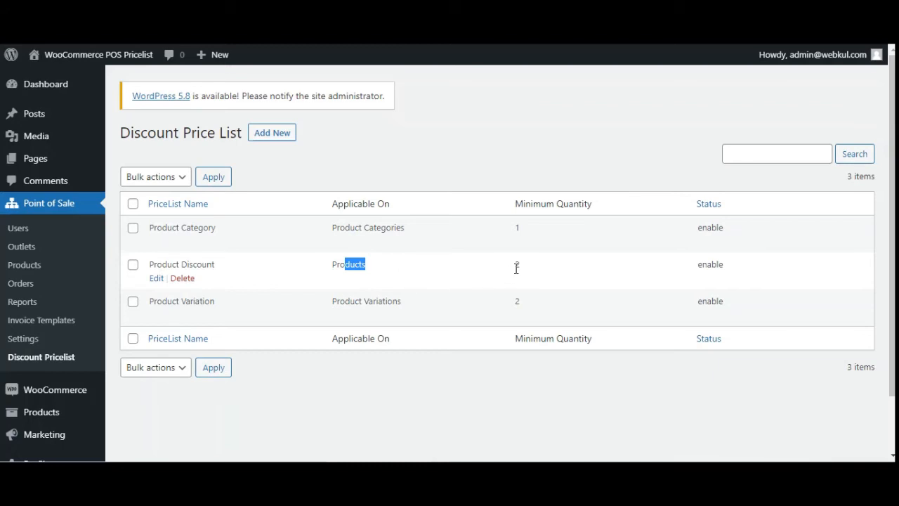
pyautogui.moveTo(517, 267); pyautogui.dragTo(521, 273)
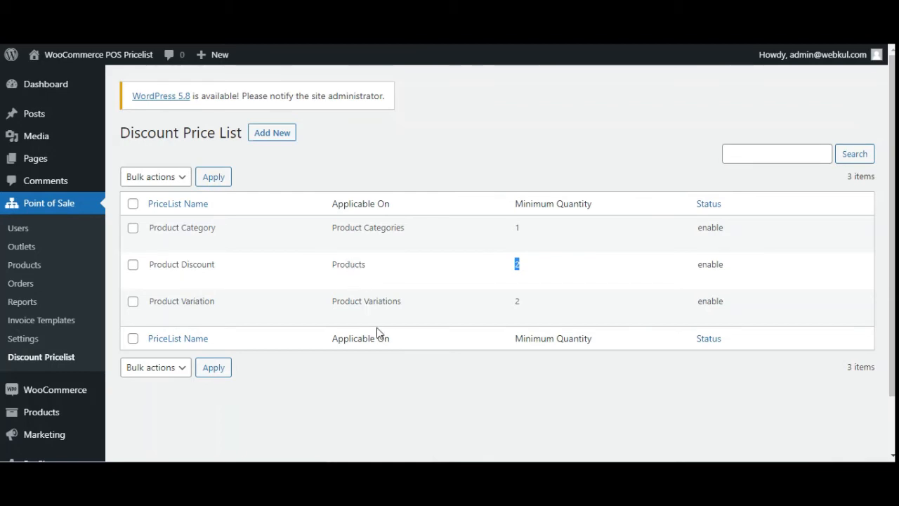
pyautogui.moveTo(336, 302); pyautogui.dragTo(401, 309)
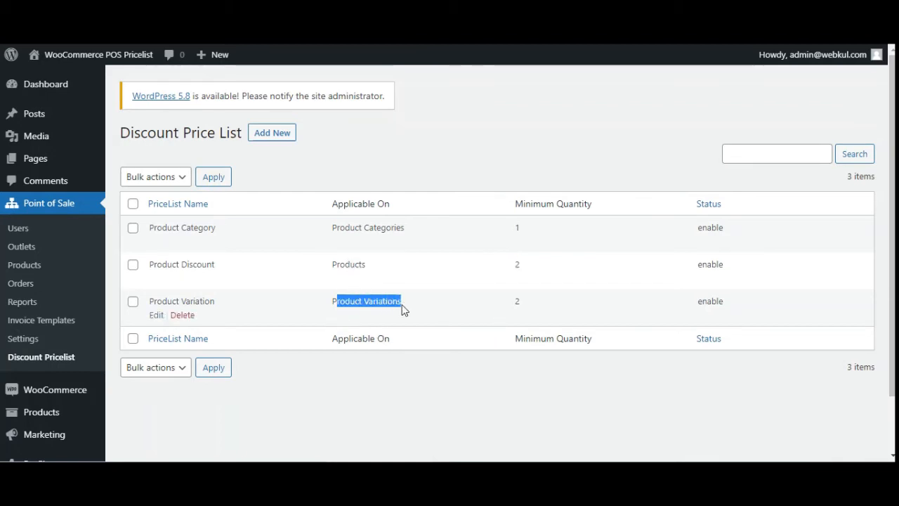
pyautogui.doubleClick(517, 302)
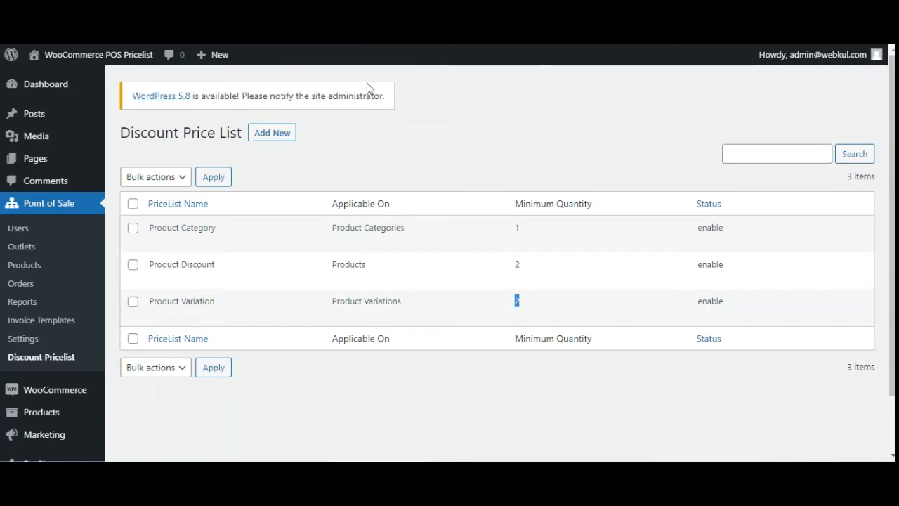
# Step: Start adding a new price list rule for POS
pyautogui.click(302, 40)
pyautogui.moveTo(158, 137); pyautogui.dragTo(272, 166)
pyautogui.click(311, 173)
pyautogui.click(275, 137)
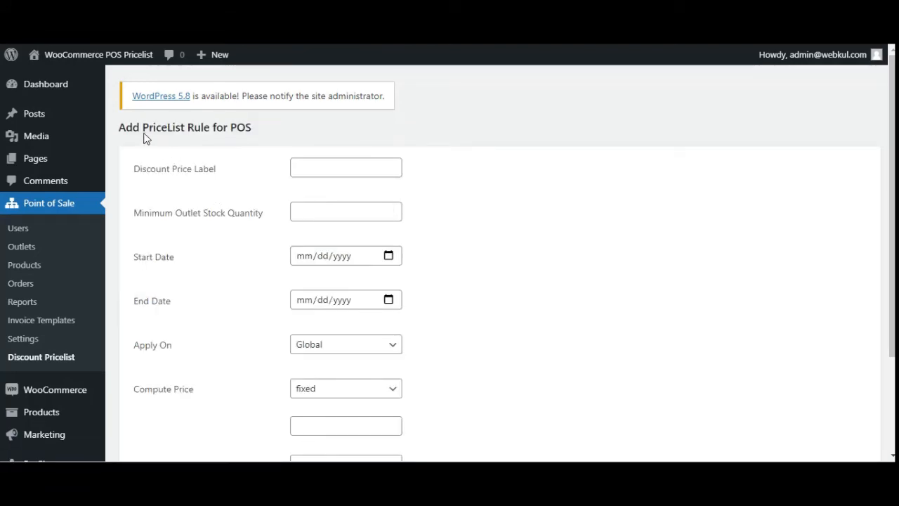
pyautogui.moveTo(134, 127); pyautogui.dragTo(246, 129)
pyautogui.click(257, 134)
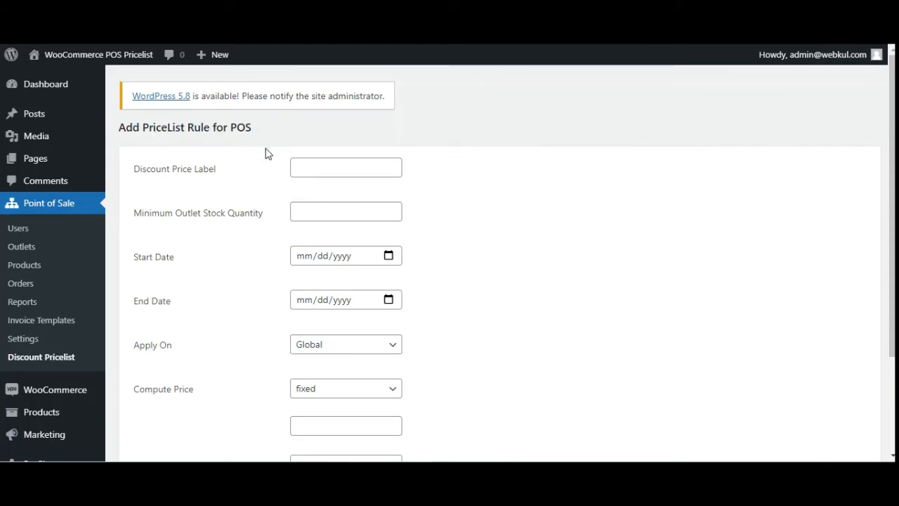
# Step: Enter "Product Category" as the discount price label of the new rule
pyautogui.moveTo(154, 172); pyautogui.dragTo(307, 193)
pyautogui.click(320, 169)
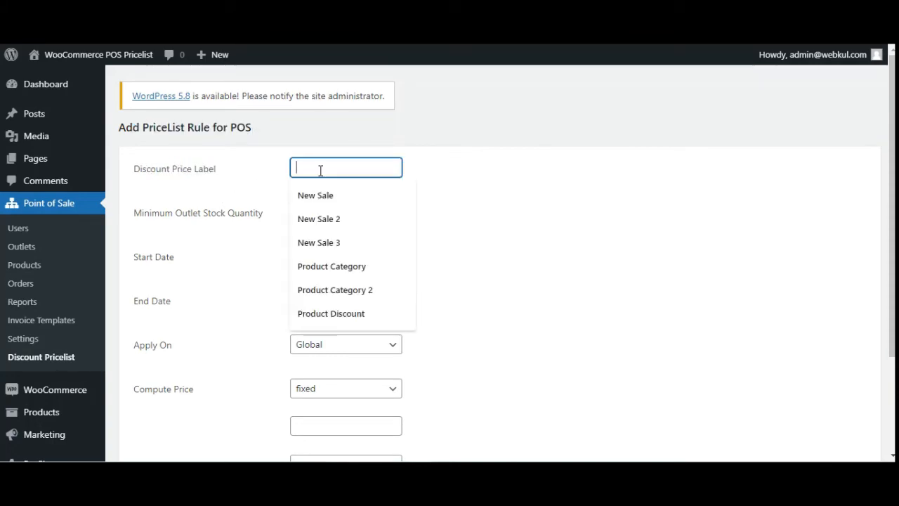
pyautogui.write('P')
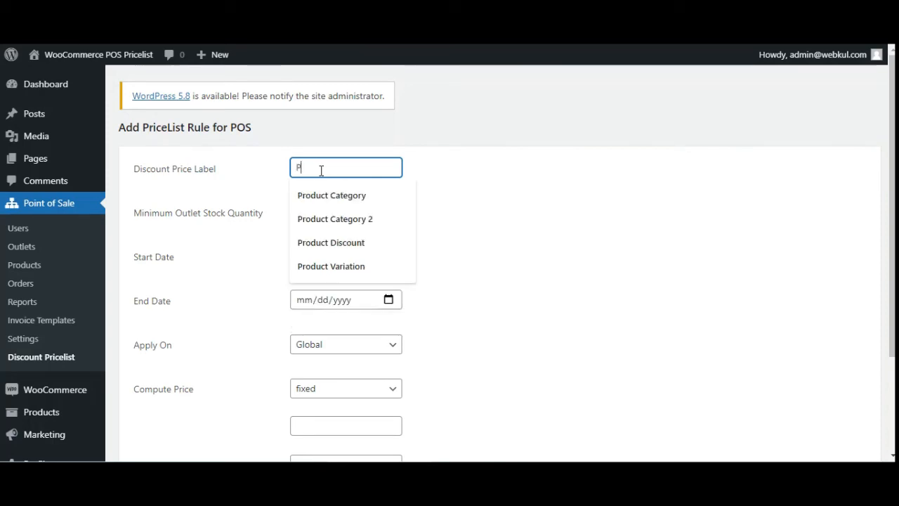
pyautogui.write('roduct c')
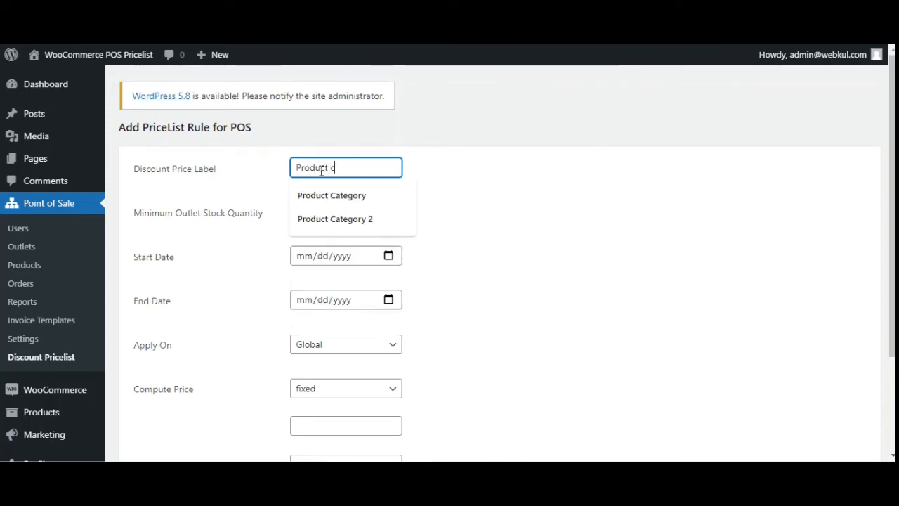
pyautogui.write('ategory')
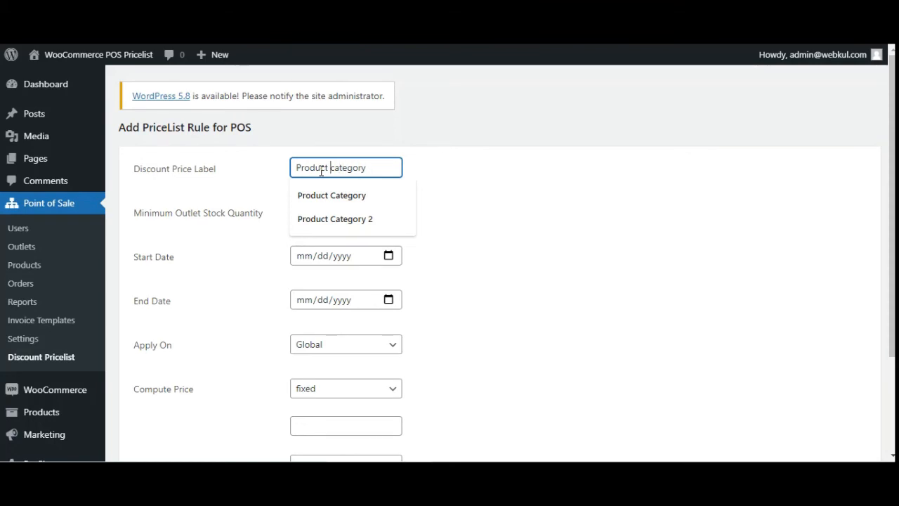
pyautogui.press('Delete')
pyautogui.write('C')
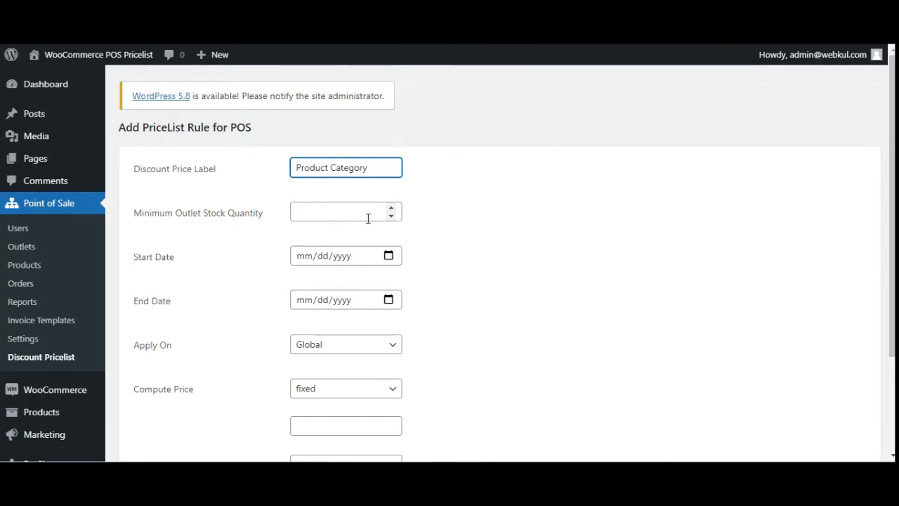
# Step: Set the minimum outlet stock quantity to 2 and apply the rule on Product Category
pyautogui.click(391, 207)
pyautogui.click(391, 208)
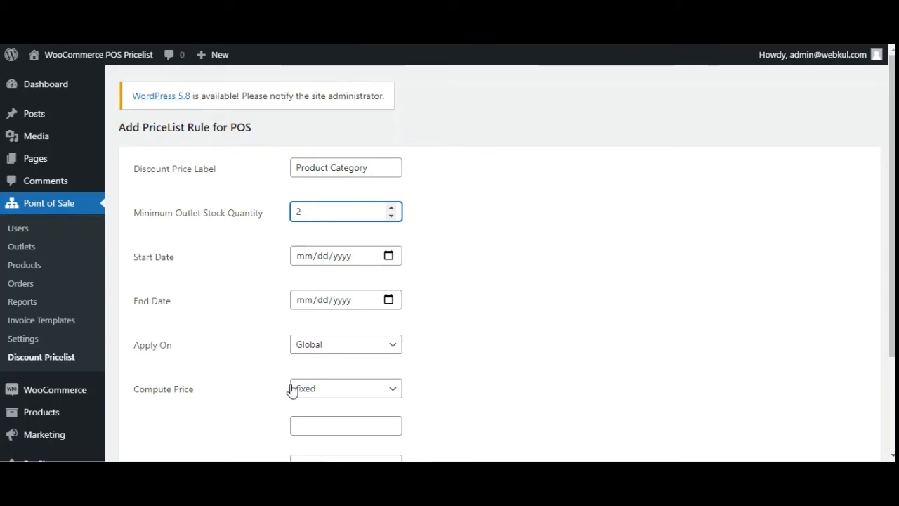
pyautogui.moveTo(156, 352); pyautogui.dragTo(185, 351)
pyautogui.click(359, 351)
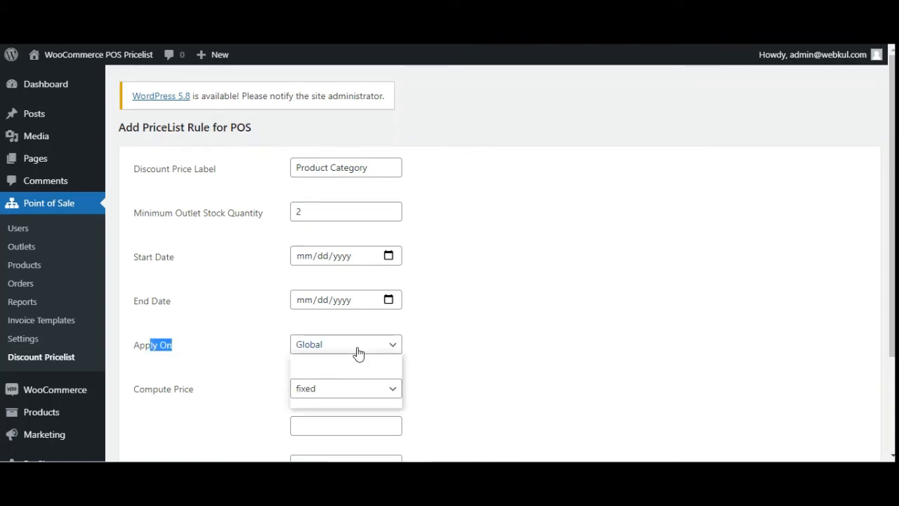
pyautogui.click(349, 377)
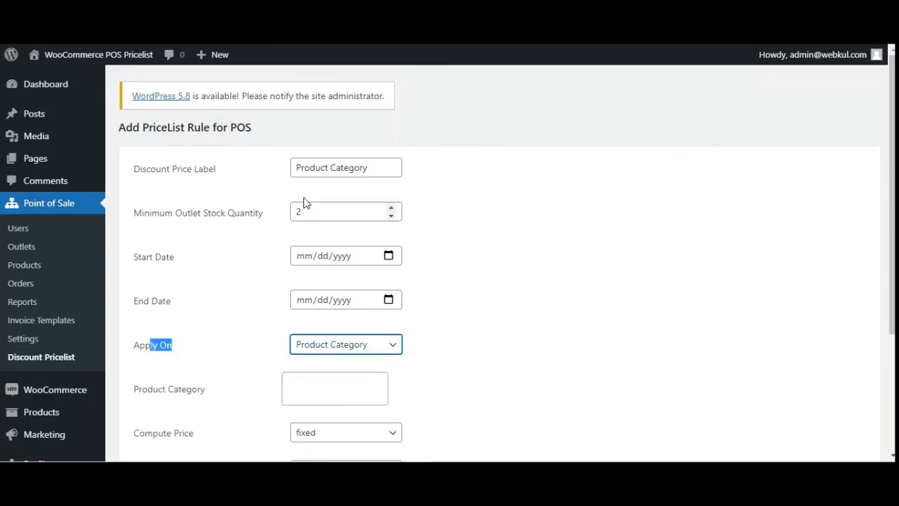
pyautogui.moveTo(156, 172); pyautogui.dragTo(210, 176)
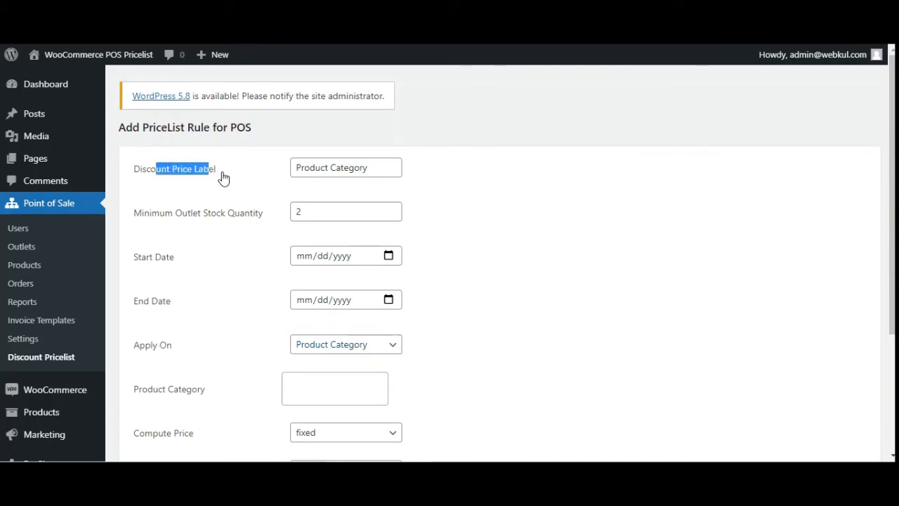
pyautogui.click(190, 182)
pyautogui.moveTo(139, 172); pyautogui.dragTo(215, 177)
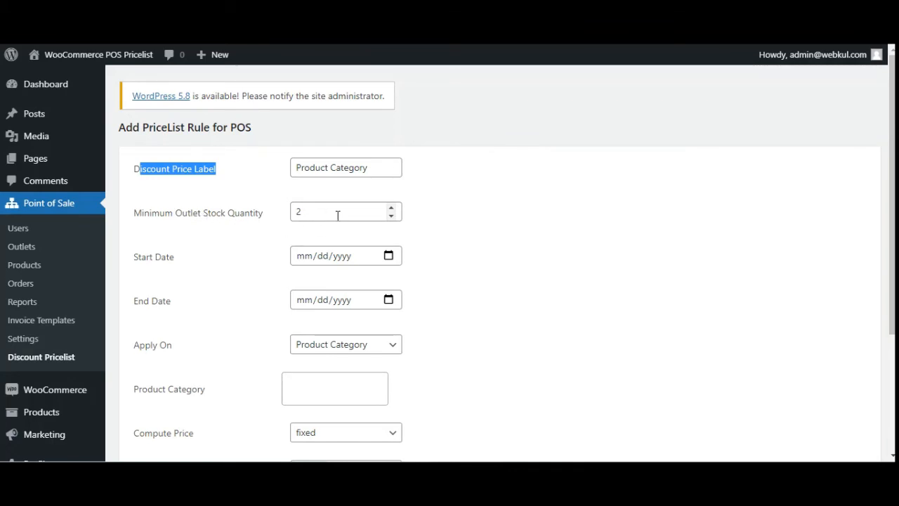
# Step: Set the rule's start date to 08/10/2021 and its end date to 08/12/2021
pyautogui.click(390, 257)
pyautogui.click(359, 340)
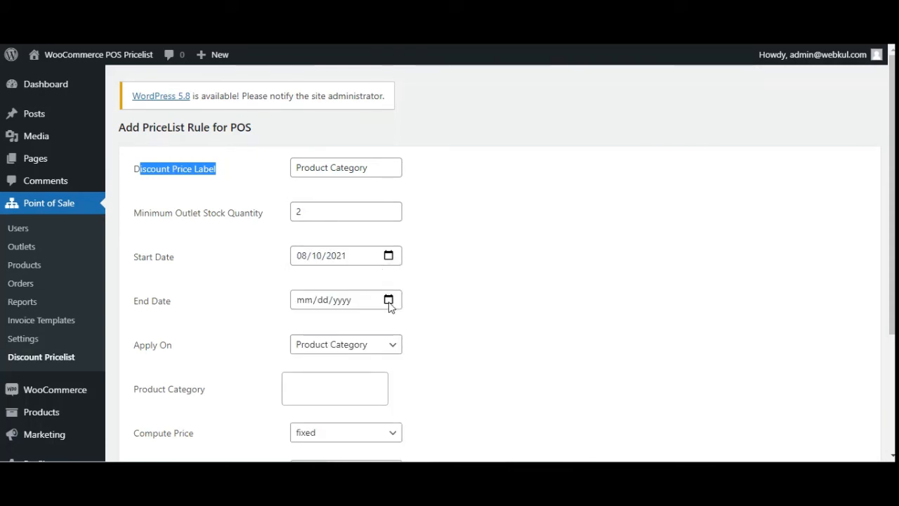
pyautogui.click(388, 300)
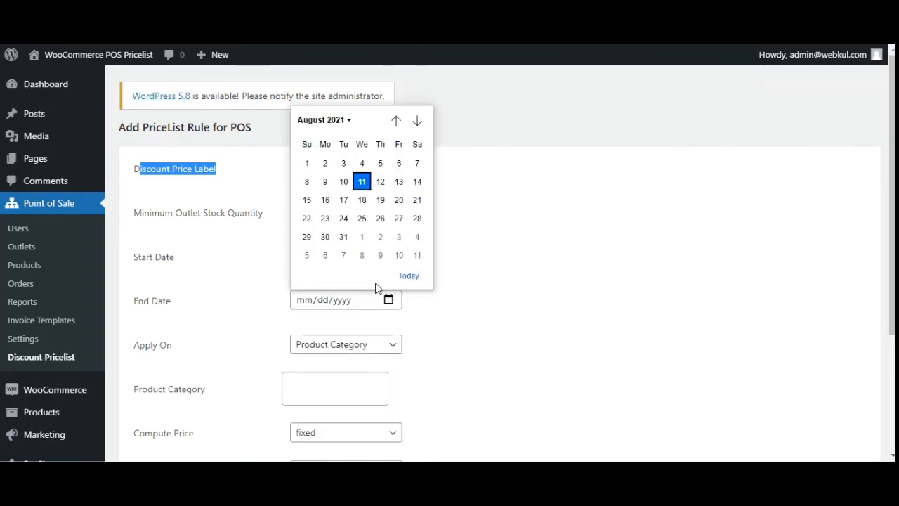
pyautogui.click(385, 181)
# Step: Look through the Posters and Music categories in the POS, and choose Music as the rule's product category
pyautogui.scroll(-2, 450, 355)
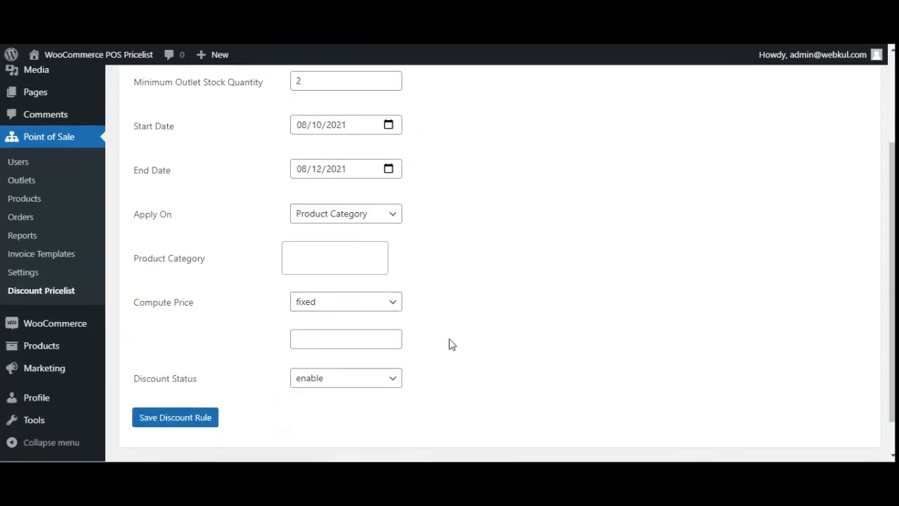
pyautogui.click(361, 261)
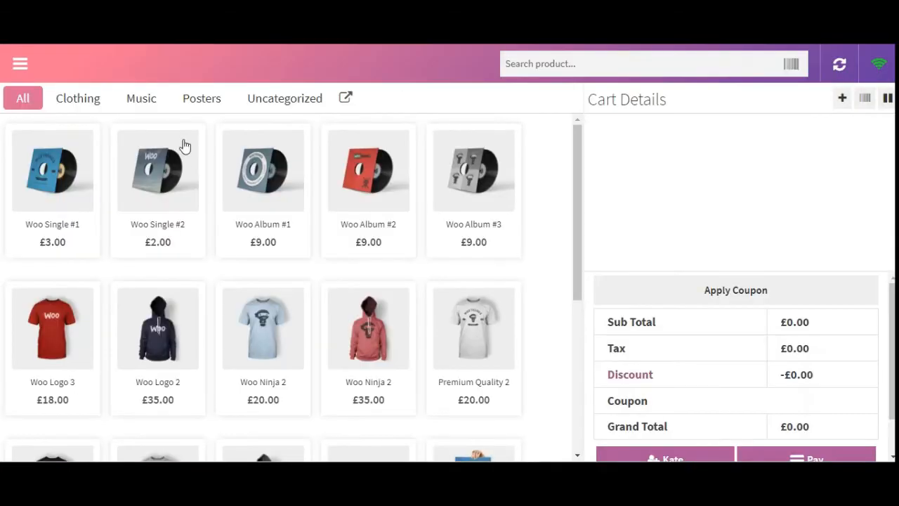
pyautogui.click(197, 107)
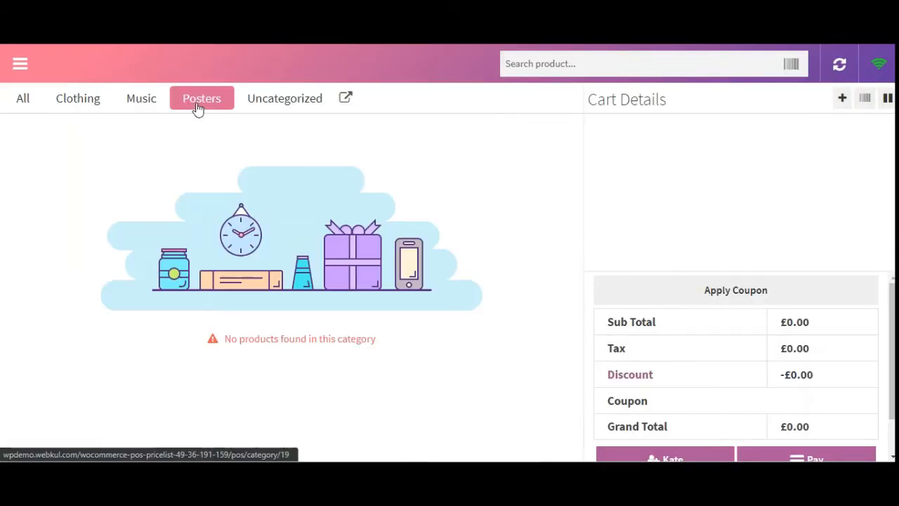
pyautogui.click(138, 102)
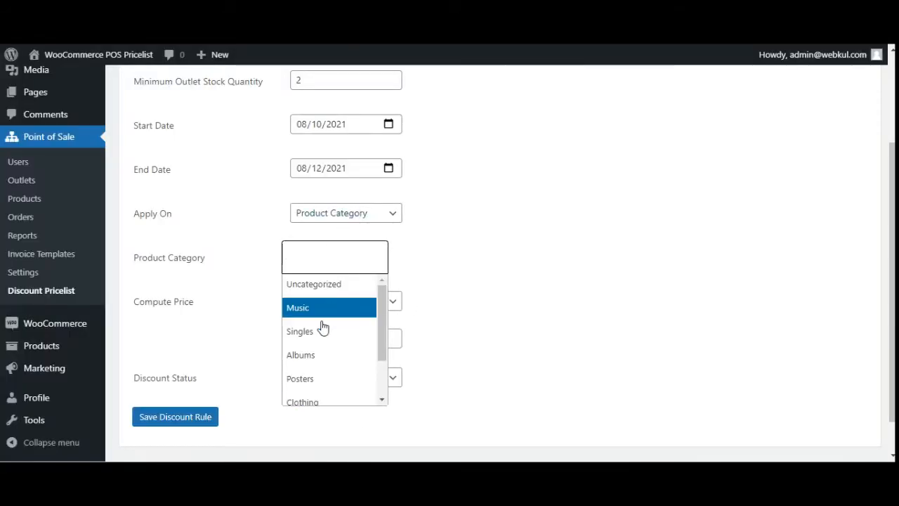
pyautogui.click(319, 309)
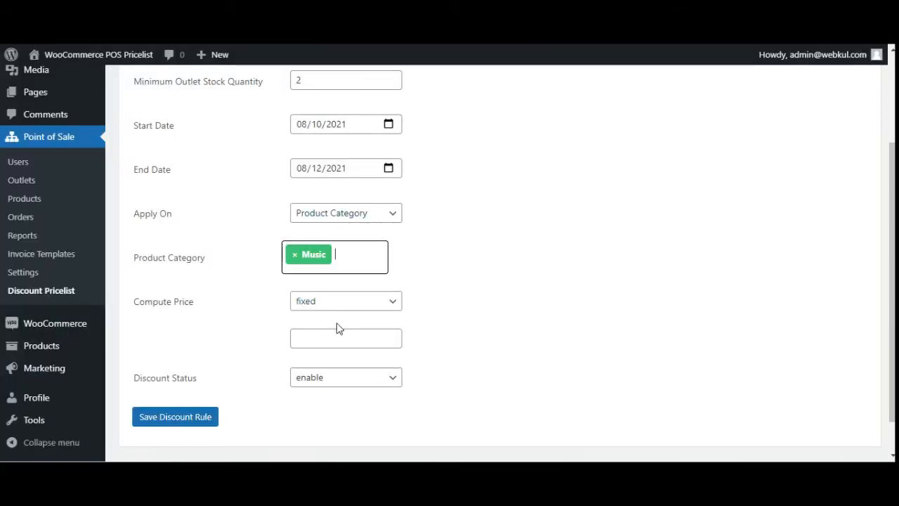
# Step: Enter 1 as the fixed compute price and save the discount rule
pyautogui.click(338, 343)
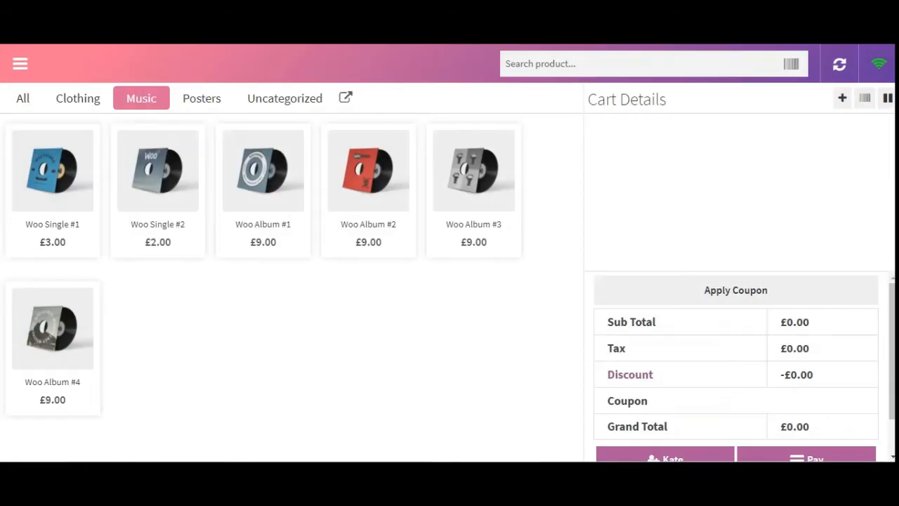
pyautogui.moveTo(366, 340); pyautogui.dragTo(280, 343)
pyautogui.write('1')
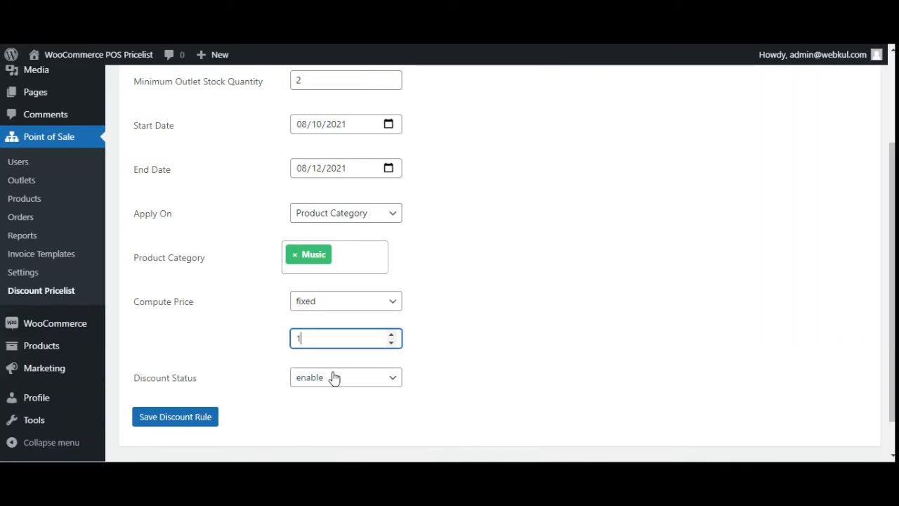
pyautogui.click(443, 374)
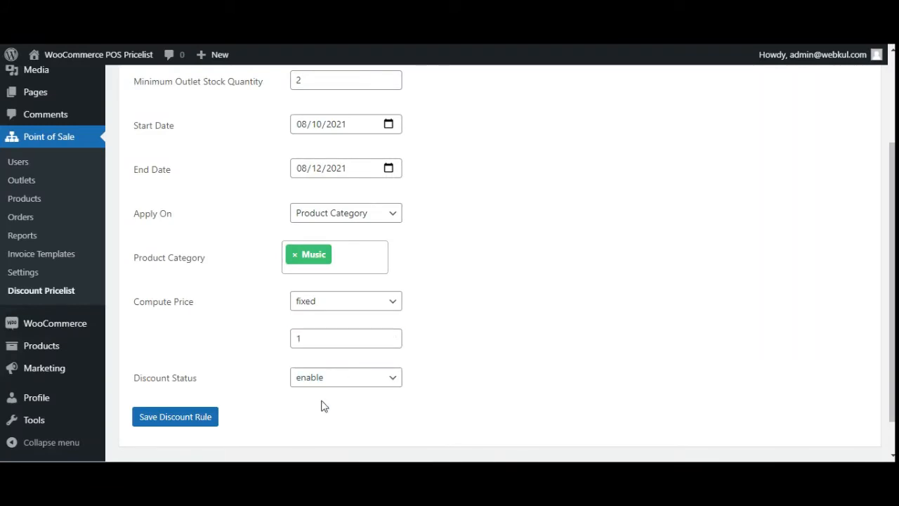
pyautogui.click(184, 420)
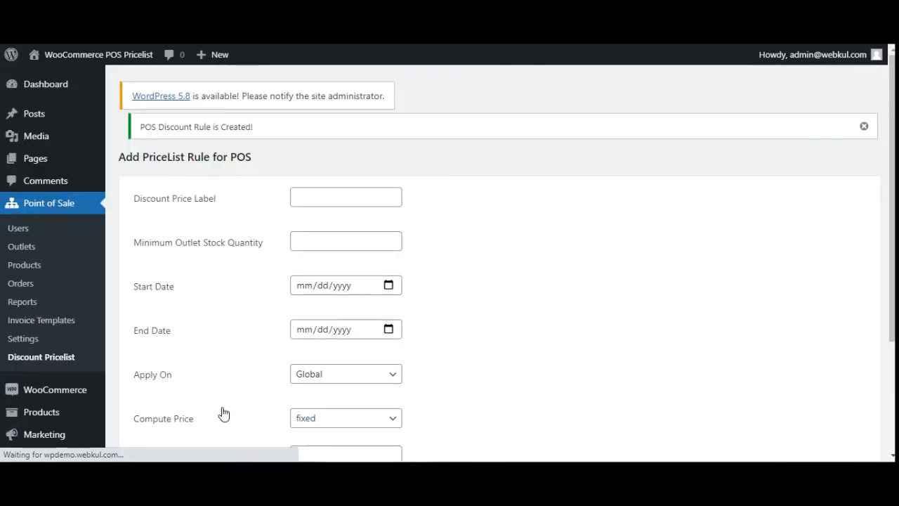
# Step: Return to the discount price lists and review the Product Category rule's name, applicability and minimum quantity
pyautogui.click(60, 359)
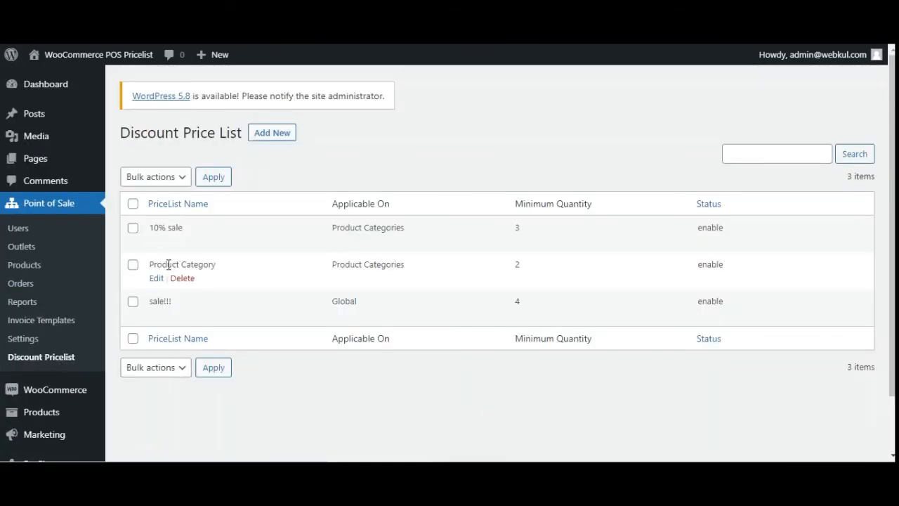
pyautogui.moveTo(158, 265); pyautogui.dragTo(208, 266)
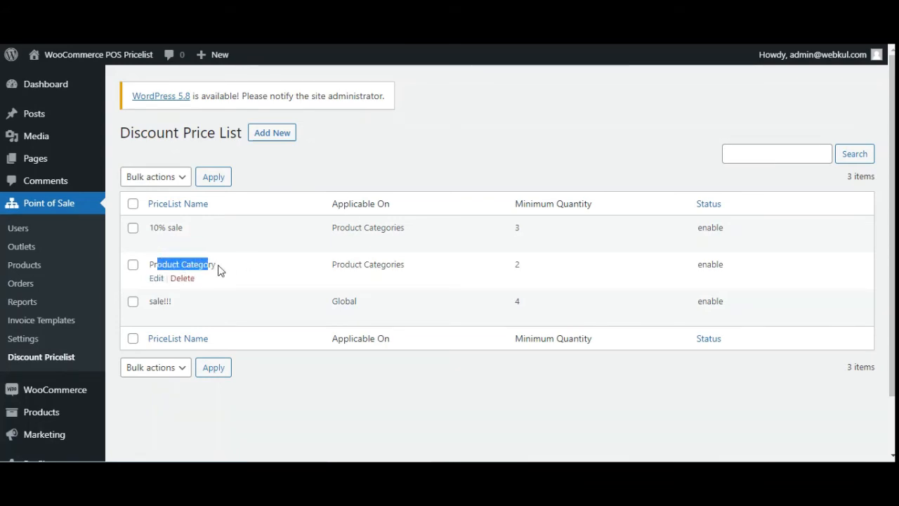
pyautogui.moveTo(340, 264); pyautogui.dragTo(403, 264)
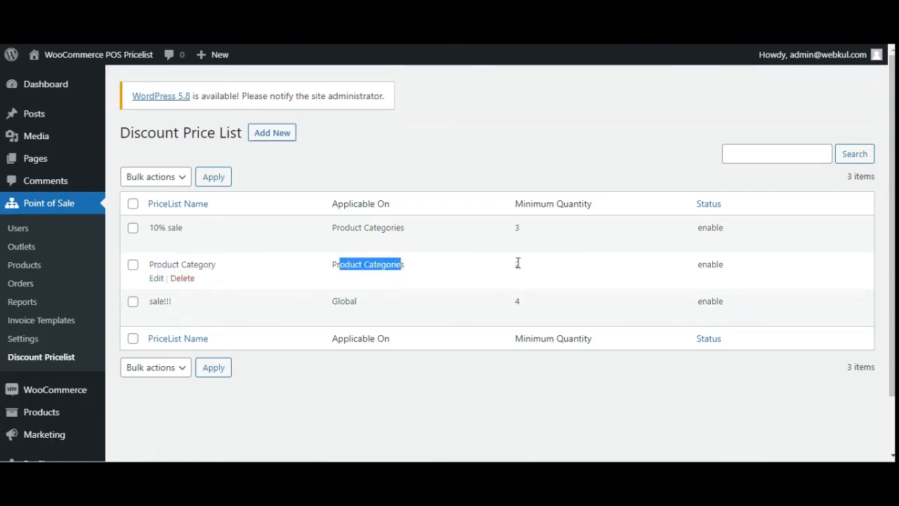
pyautogui.moveTo(517, 264); pyautogui.dragTo(518, 268)
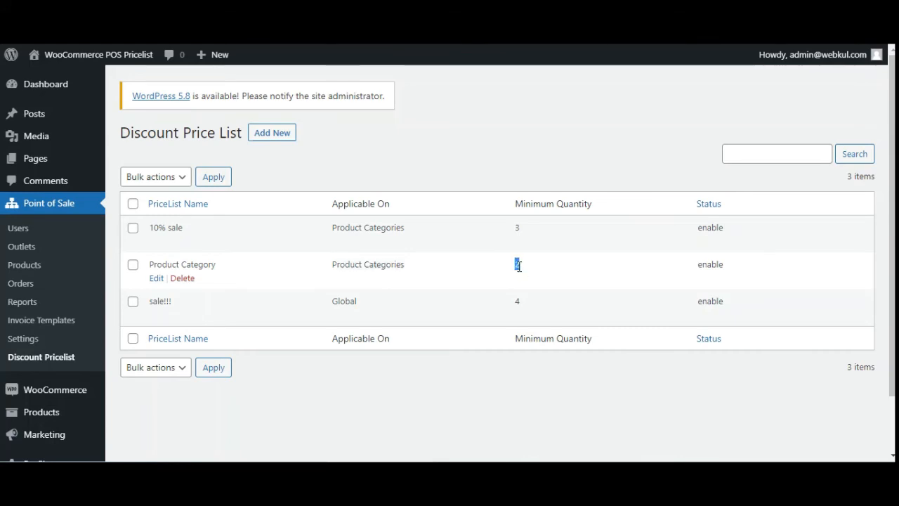
# Step: Delete the "10% sale" and "sale!!!" price lists together with a bulk action
pyautogui.click(133, 228)
pyautogui.click(133, 301)
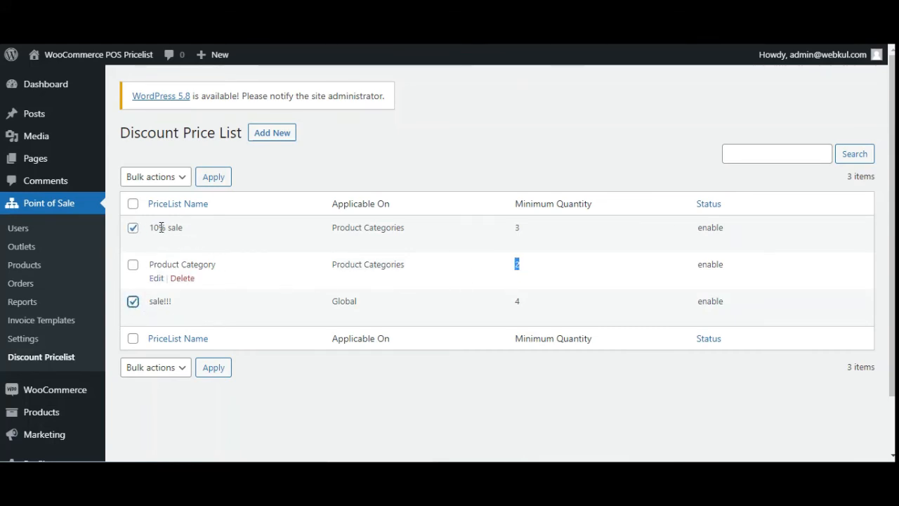
pyautogui.click(176, 177)
pyautogui.click(165, 232)
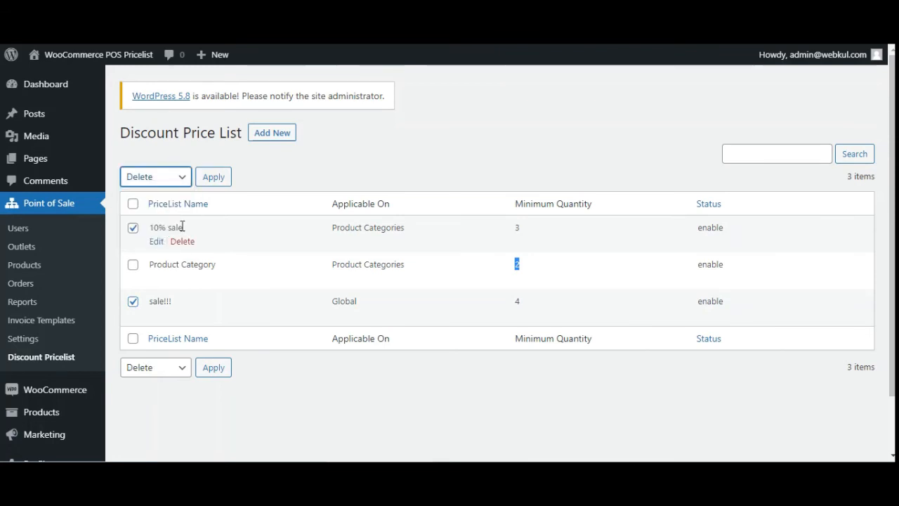
pyautogui.click(214, 179)
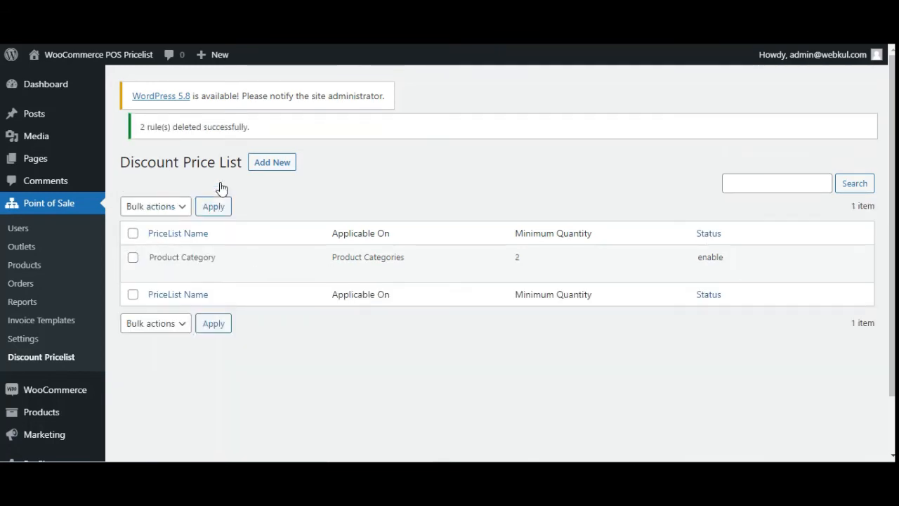
# Step: Switch to the POS window and postpone entering the cash drawer's opening amount
pyautogui.moveTo(433, 472)
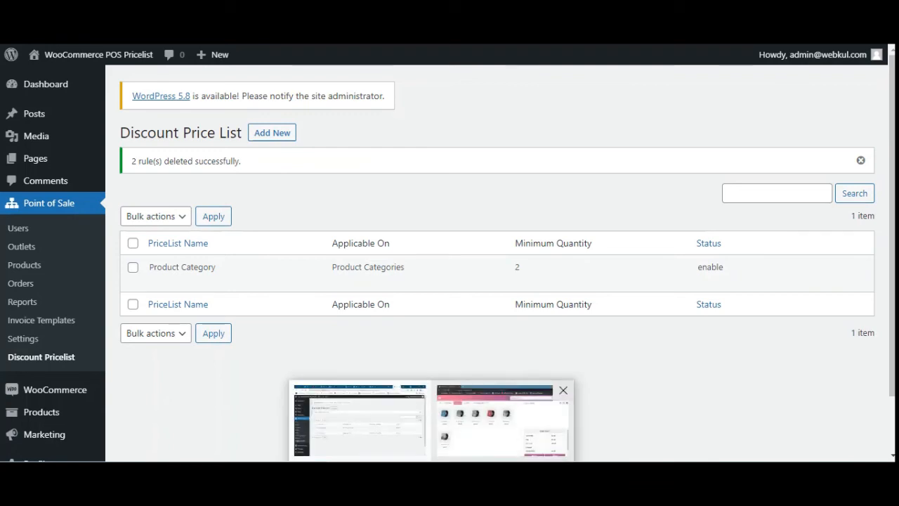
pyautogui.click(501, 427)
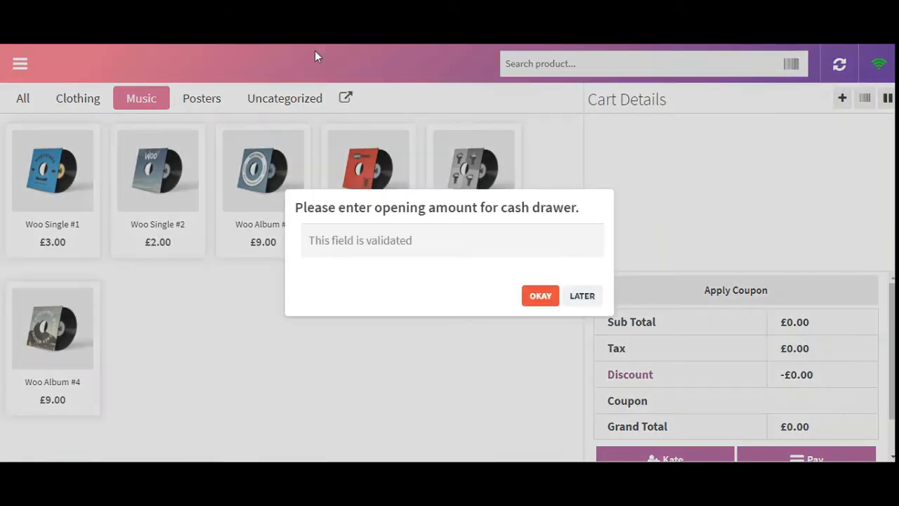
pyautogui.click(582, 295)
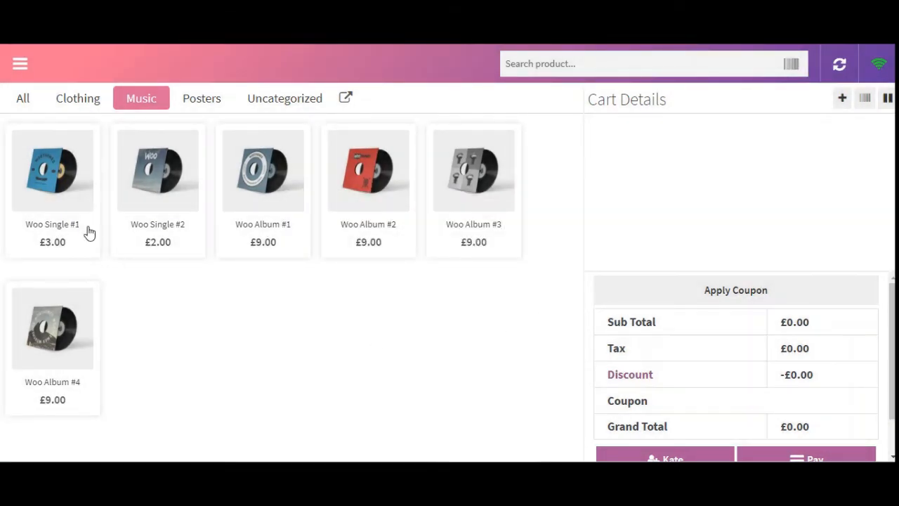
# Step: Add two units of Woo Single #1 to the cart and check the discount and reduced price on its line
pyautogui.click(69, 185)
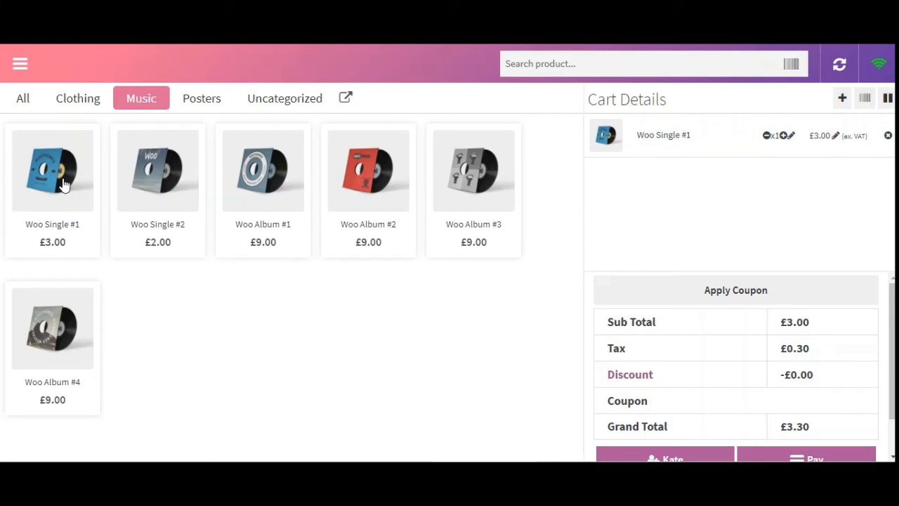
pyautogui.click(68, 193)
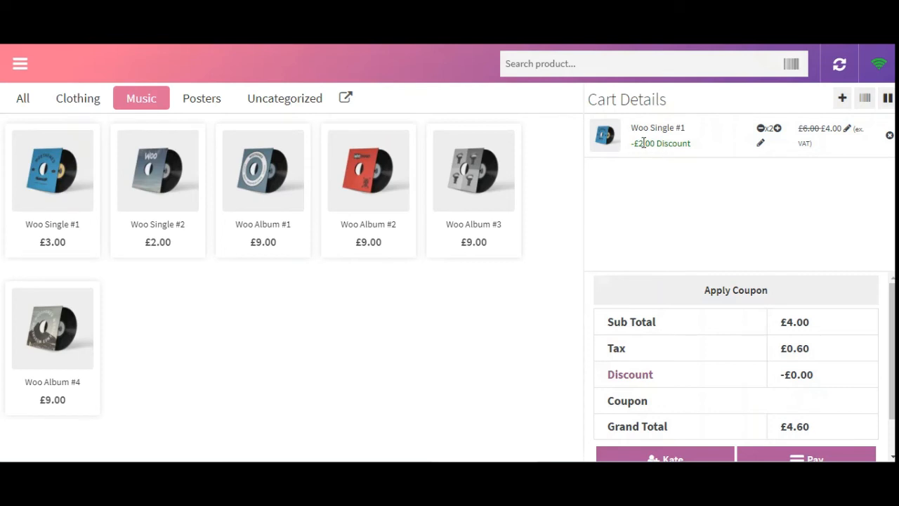
pyautogui.moveTo(642, 146); pyautogui.dragTo(688, 146)
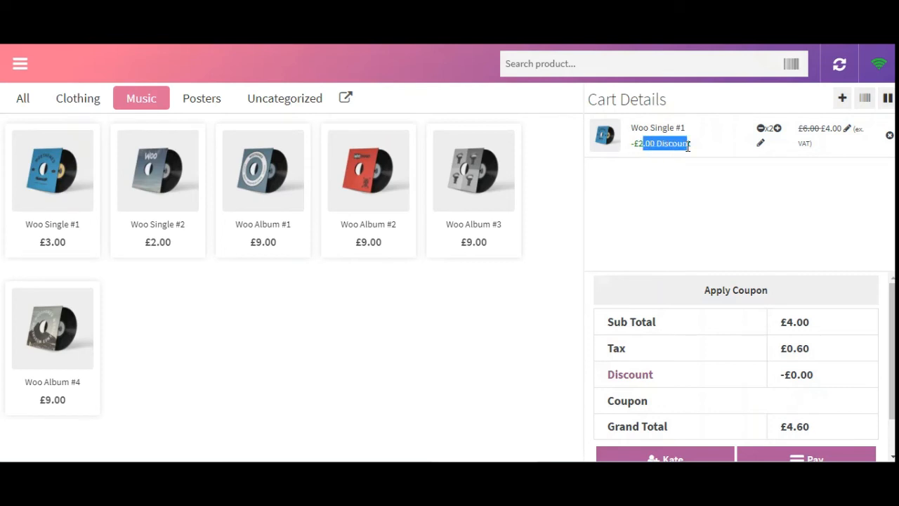
pyautogui.moveTo(803, 131); pyautogui.dragTo(844, 132)
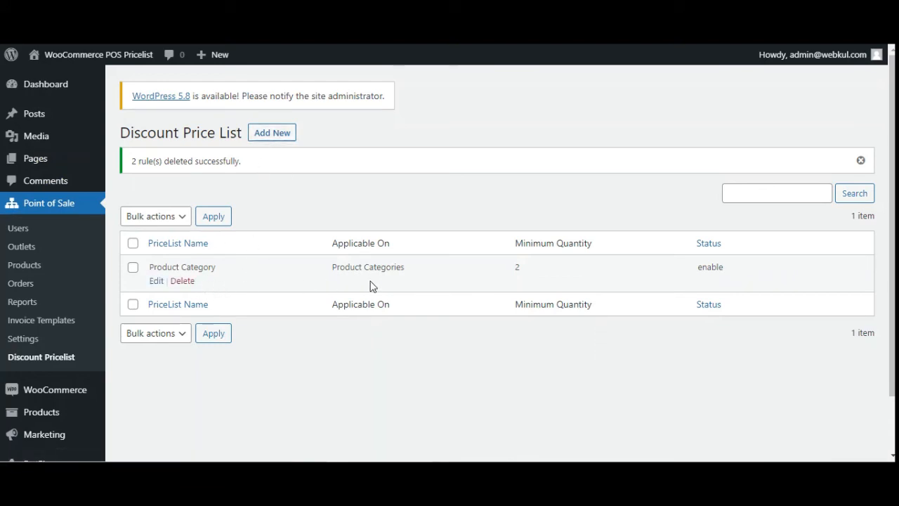
# Step: Open a blank discount price list rule, and show the Clothing products in the POS window
pyautogui.moveTo(344, 272); pyautogui.dragTo(396, 281)
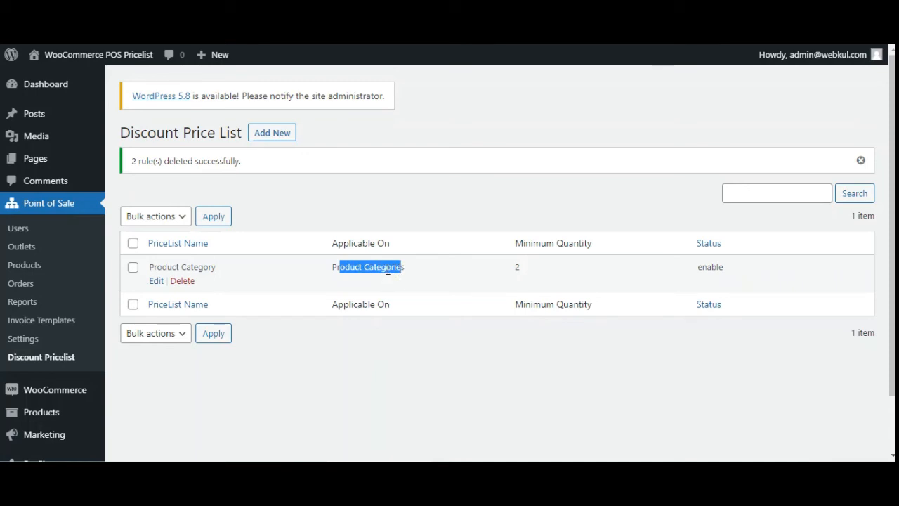
pyautogui.click(270, 134)
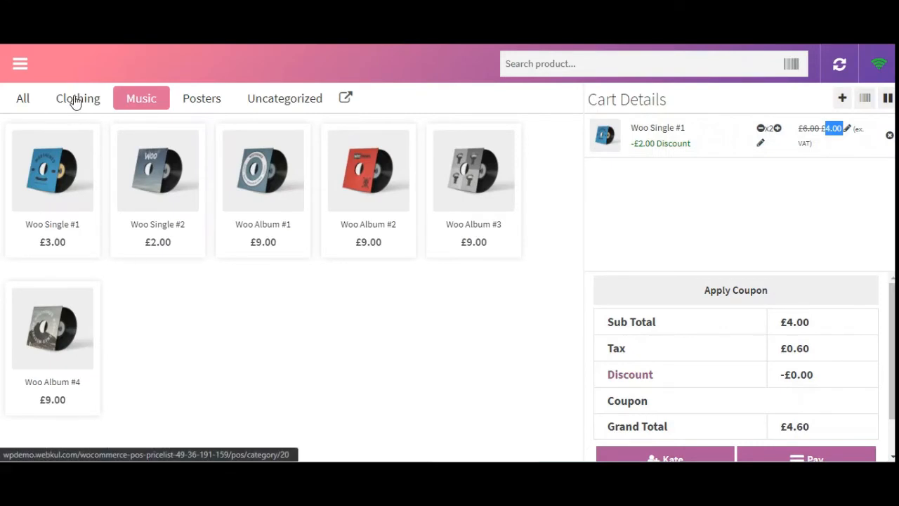
pyautogui.click(75, 98)
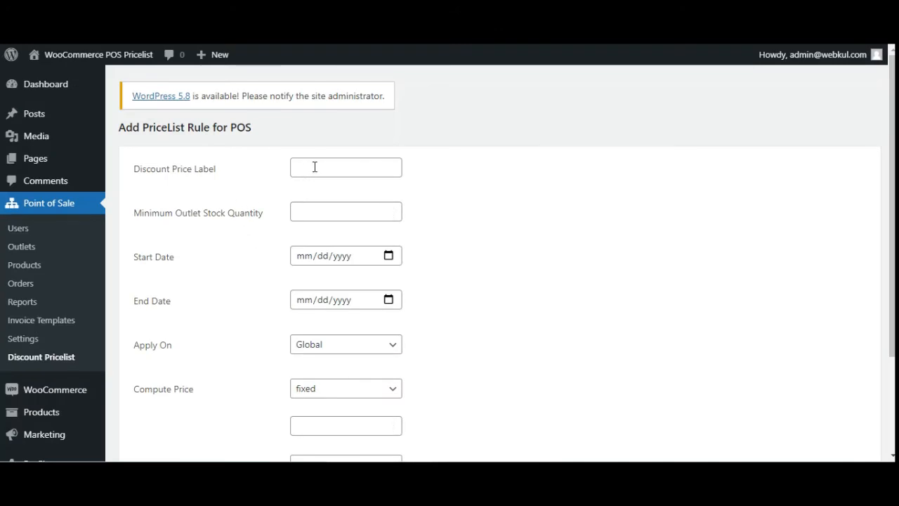
# Step: Label the new price list rule "For Product" and set its minimum outlet stock quantity to 1
pyautogui.click(315, 167)
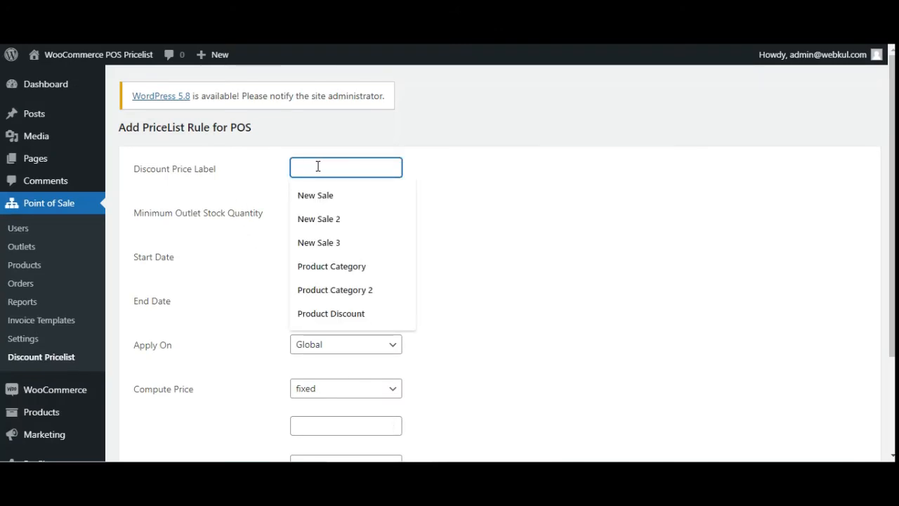
pyautogui.write('For Prod')
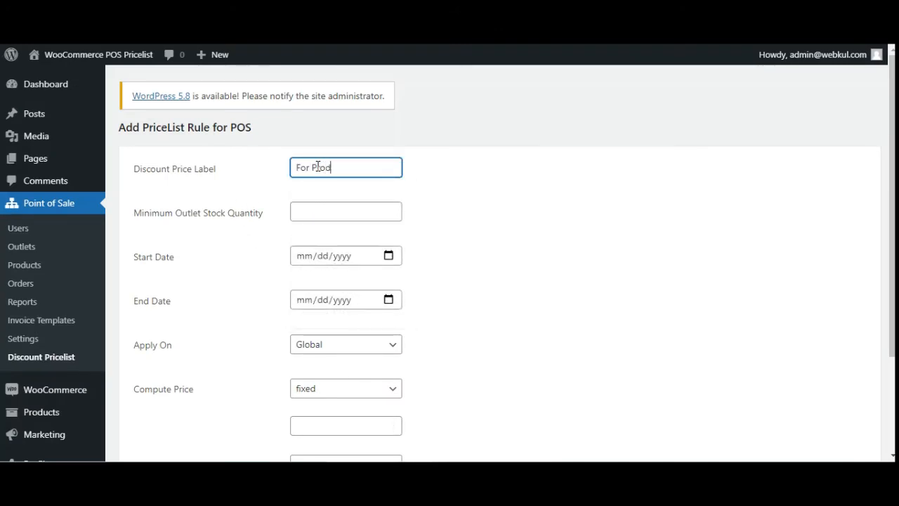
pyautogui.write('uct')
pyautogui.click(390, 211)
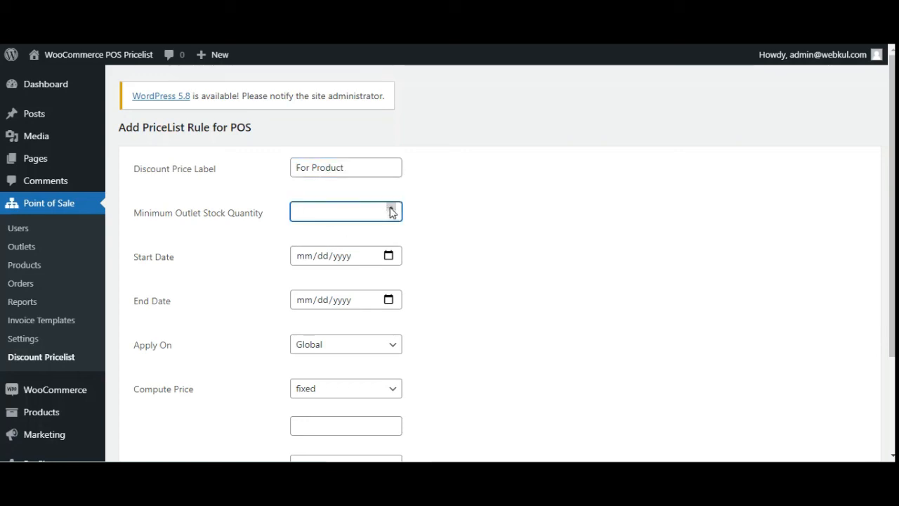
pyautogui.click(391, 209)
pyautogui.click(391, 216)
pyautogui.click(391, 217)
pyautogui.click(391, 216)
pyautogui.click(391, 216)
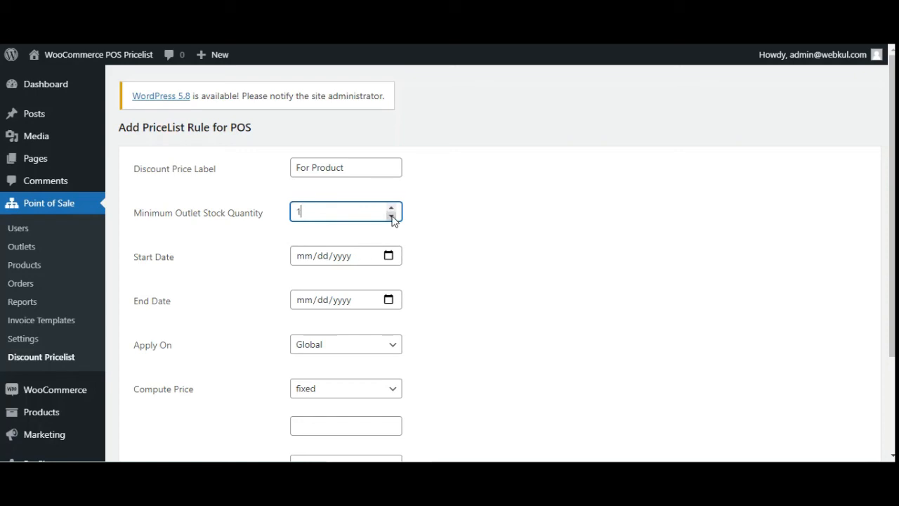
# Step: Set the rule's start date to 08/10/2021 and its end date to 08/12/2021
pyautogui.click(389, 256)
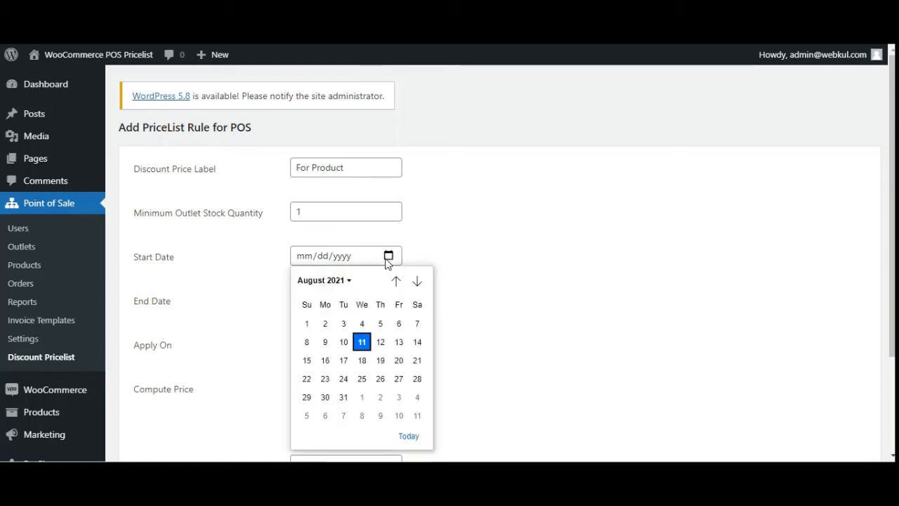
pyautogui.click(345, 342)
pyautogui.click(389, 300)
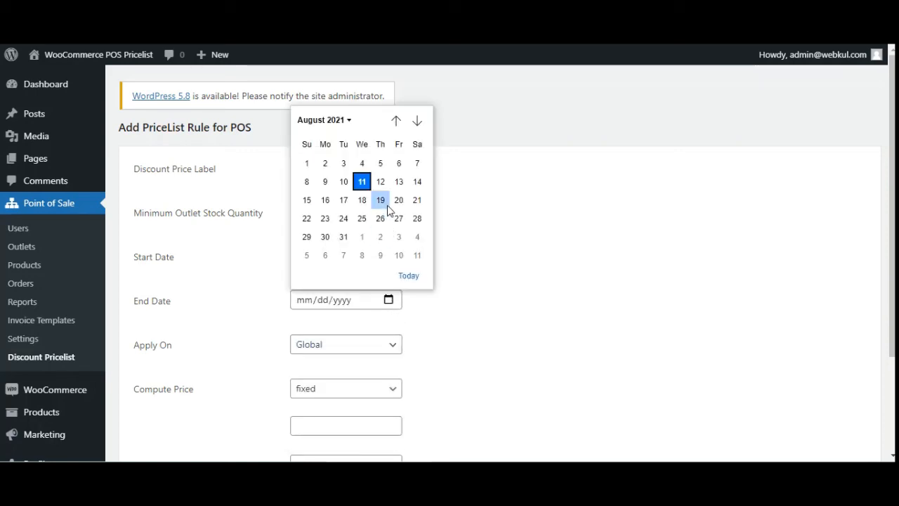
pyautogui.click(380, 181)
# Step: Apply the rule on Product and select Woo Logo 3 as the discounted product
pyautogui.scroll(-2, 370, 325)
pyautogui.click(333, 224)
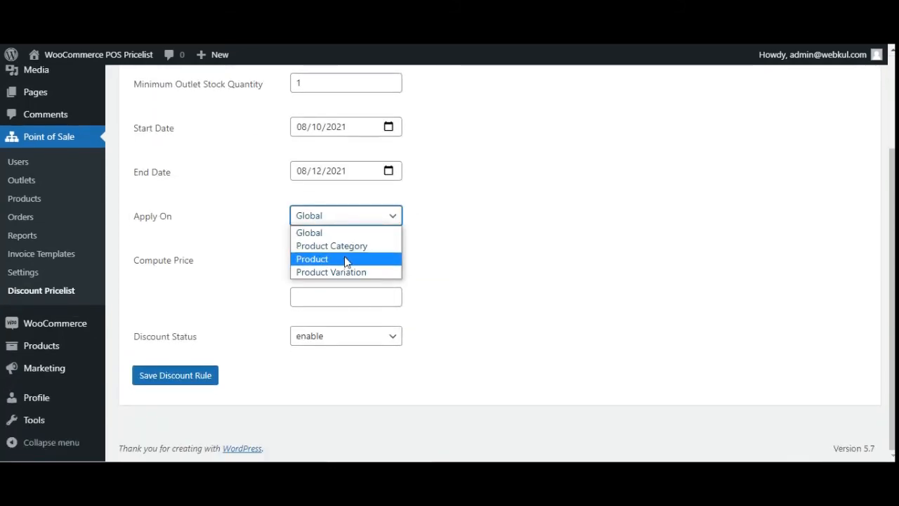
pyautogui.click(345, 258)
pyautogui.moveTo(145, 219); pyautogui.dragTo(168, 217)
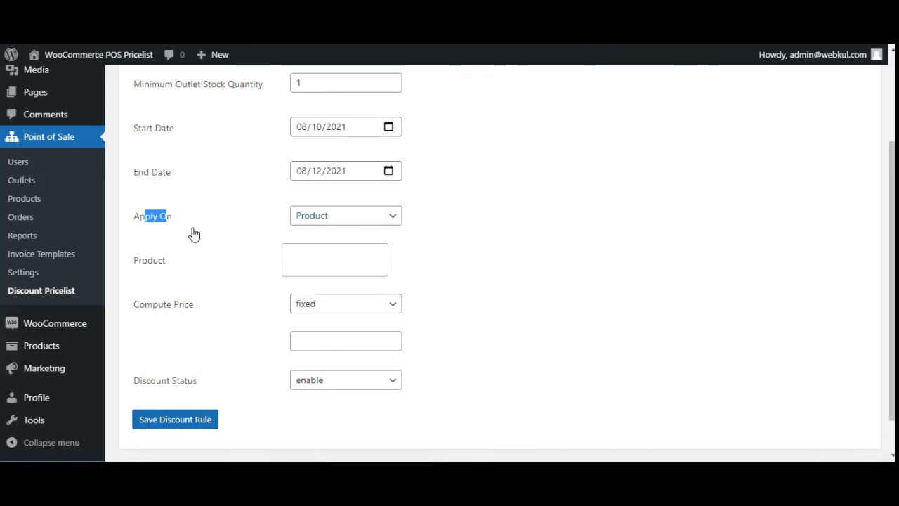
pyautogui.click(311, 257)
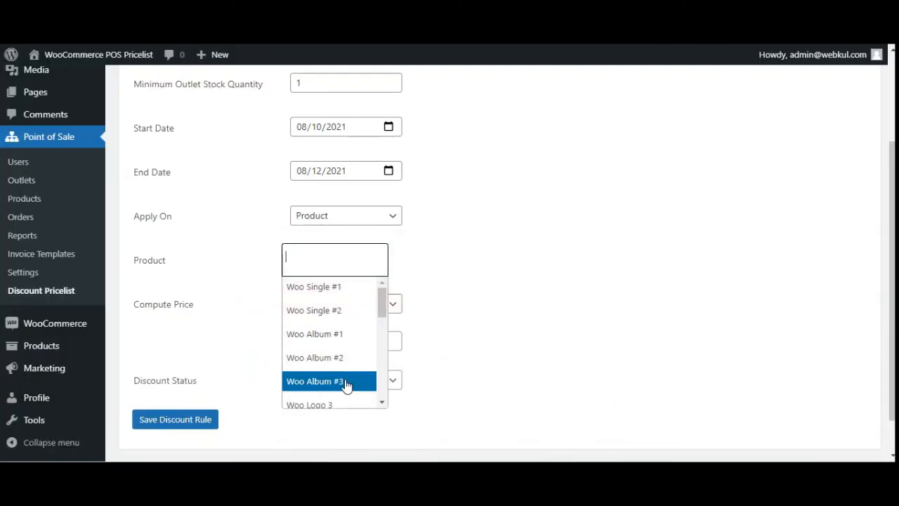
pyautogui.click(337, 403)
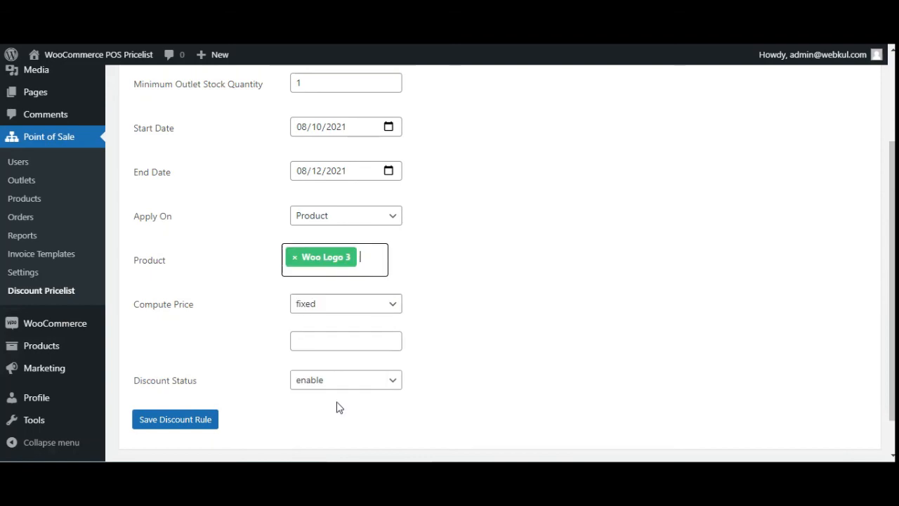
# Step: Save the rule with a fixed compute price of 2 and check its applicability in the discount price lists
pyautogui.click(317, 340)
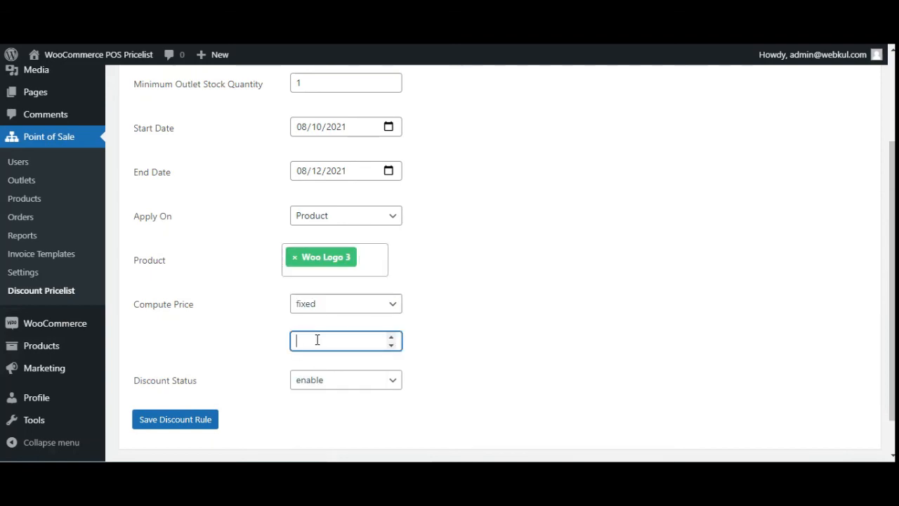
pyautogui.write('2')
pyautogui.click(199, 424)
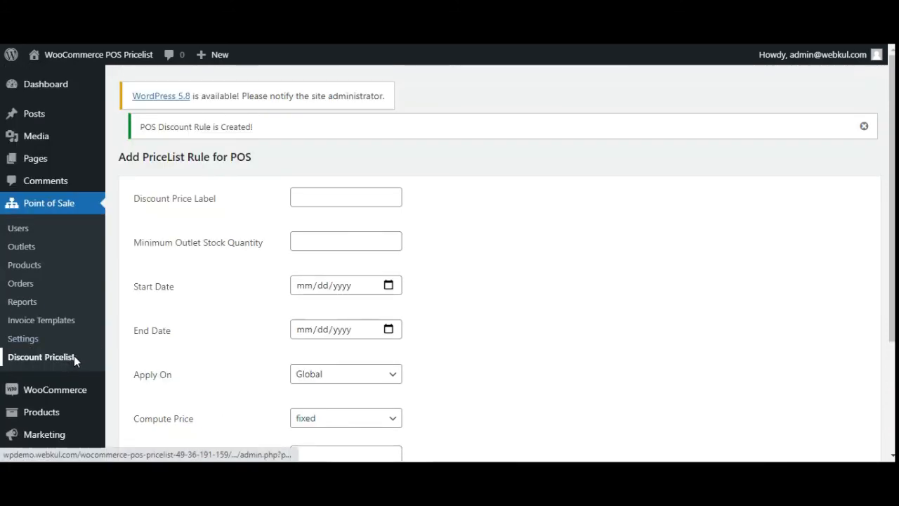
pyautogui.click(74, 356)
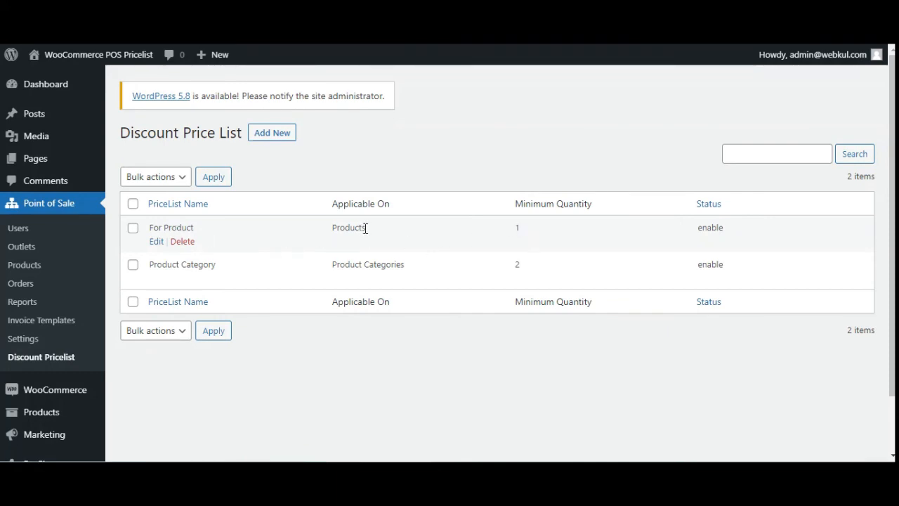
pyautogui.moveTo(365, 227); pyautogui.dragTo(331, 229)
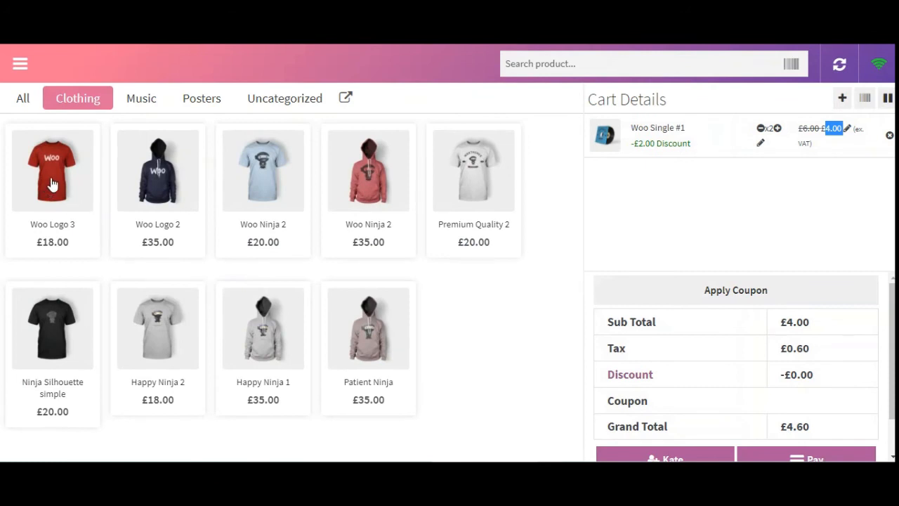
pyautogui.click(53, 184)
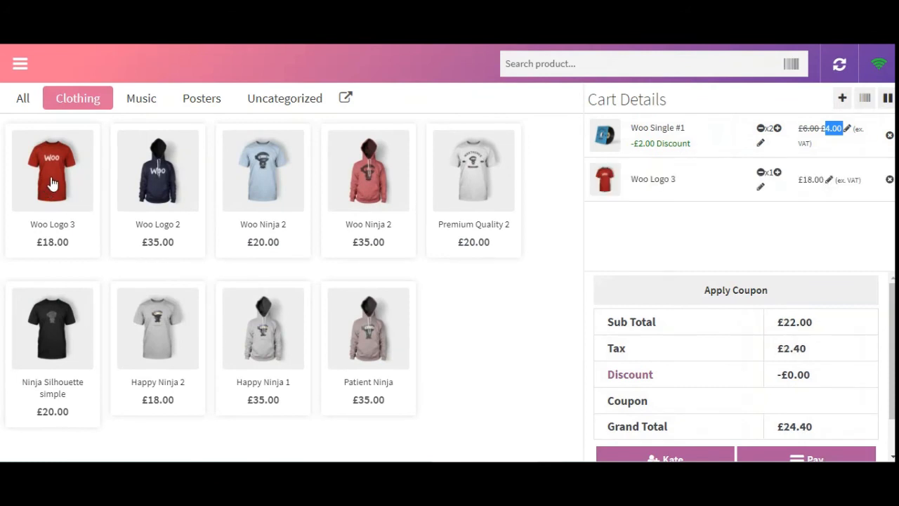
pyautogui.click(52, 184)
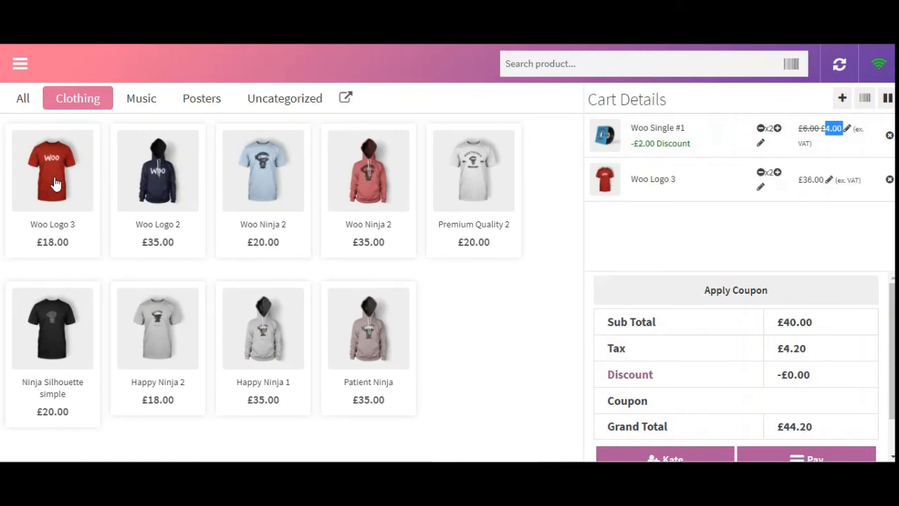
pyautogui.click(888, 180)
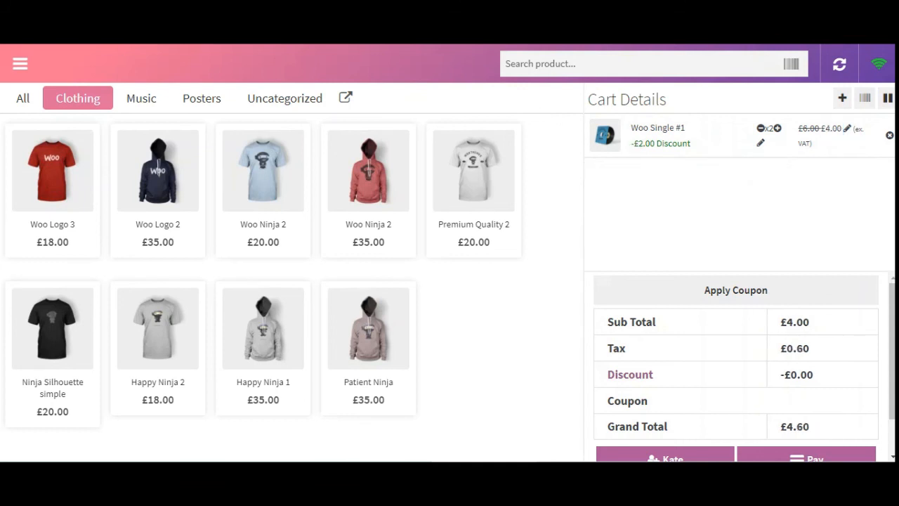
# Step: Postpone entering the cash drawer's opening amount, and re-add one Woo Logo 3 to the cart to check its discount
pyautogui.click(60, 171)
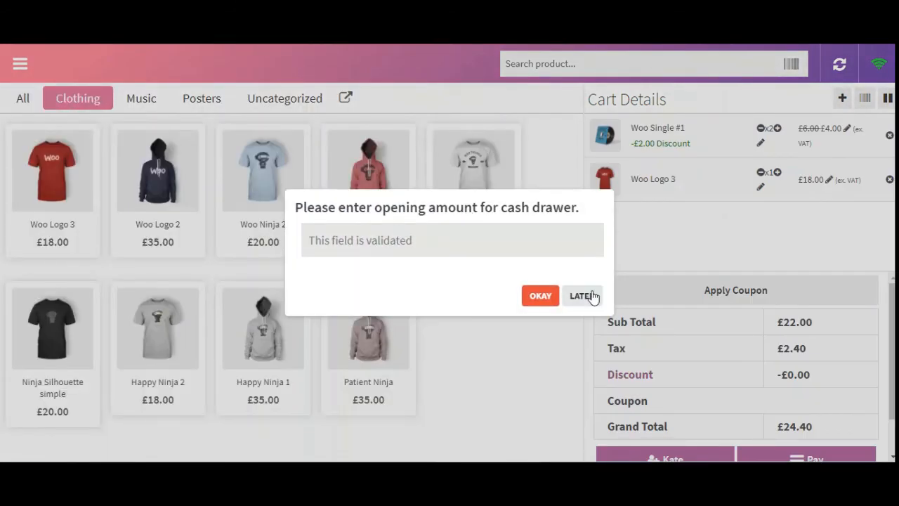
pyautogui.click(592, 296)
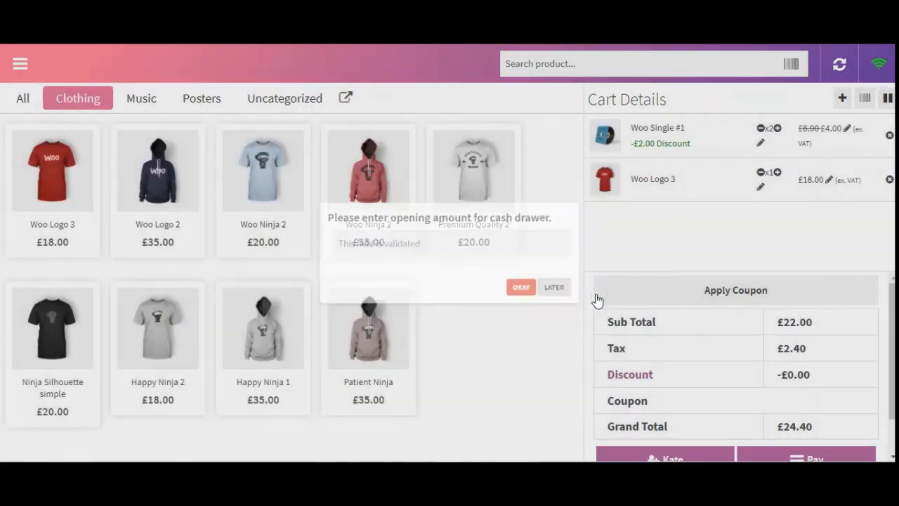
pyautogui.click(889, 180)
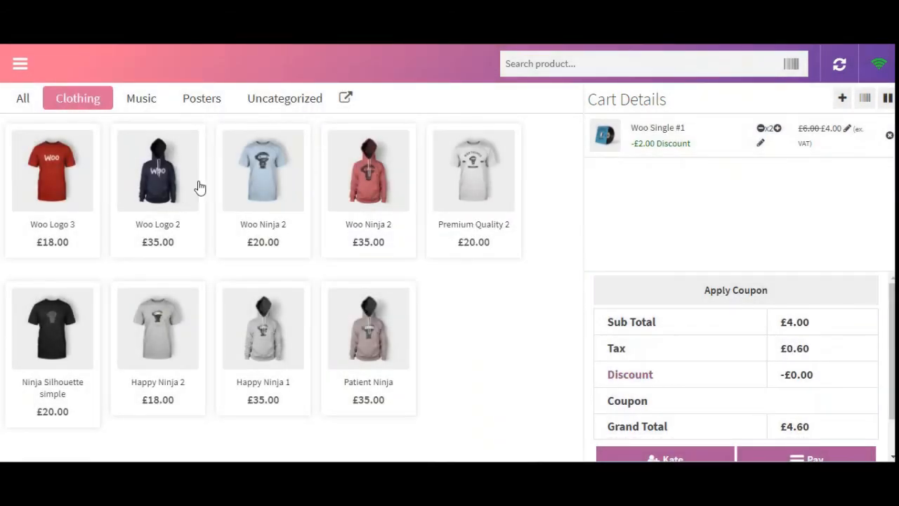
pyautogui.click(63, 179)
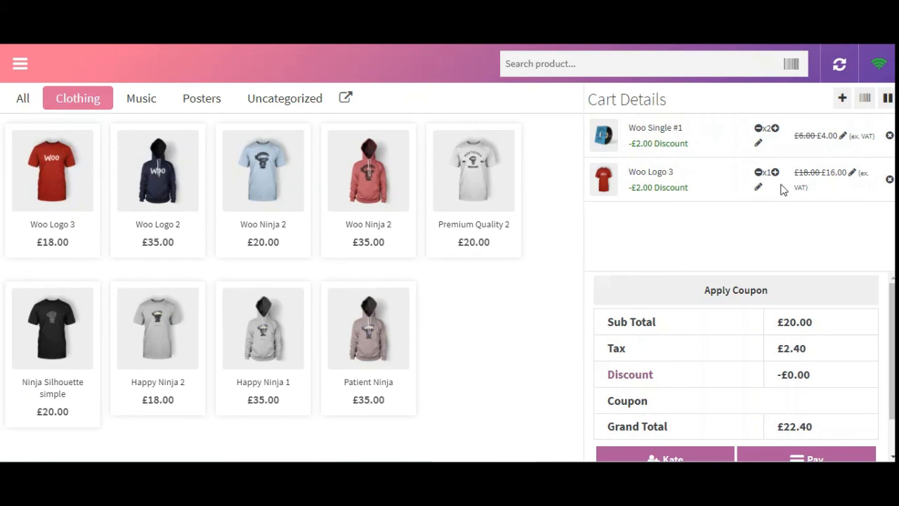
pyautogui.moveTo(683, 189); pyautogui.dragTo(636, 193)
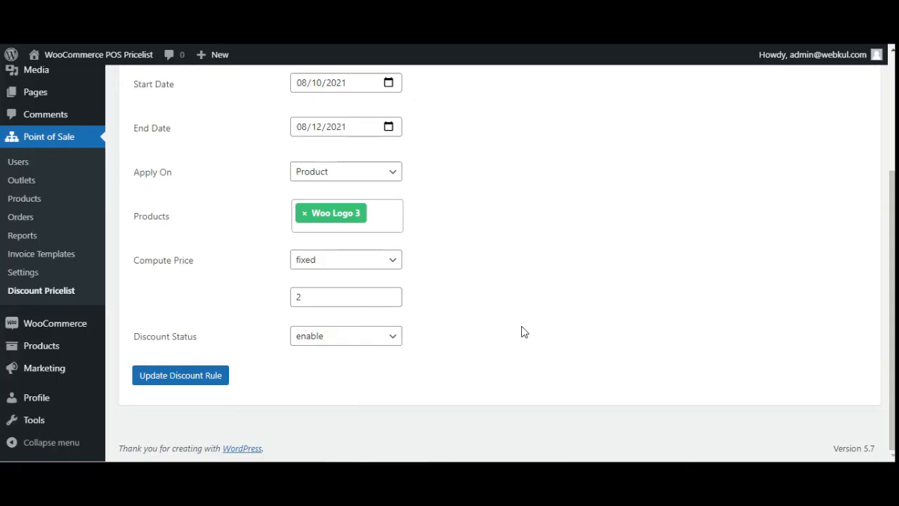
# Step: Review the Woo Logo 3 discount rule's settings and switch what it applies on to Product Variation
pyautogui.scroll(2, 521, 331)
pyautogui.scroll(-1, 299, 335)
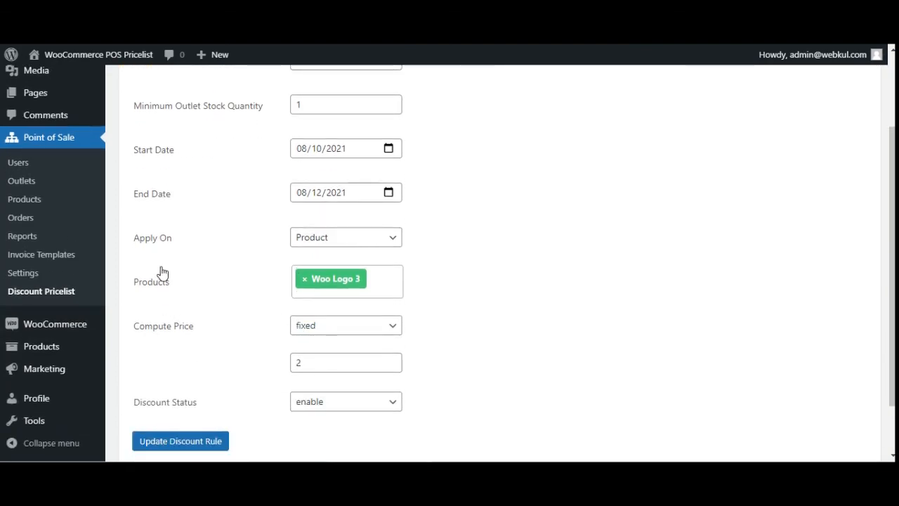
pyautogui.moveTo(144, 240); pyautogui.dragTo(167, 241)
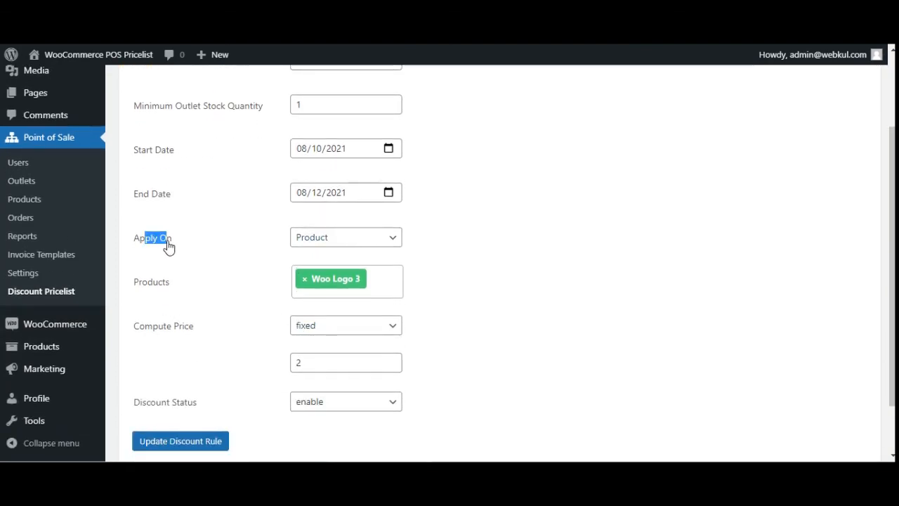
pyautogui.click(340, 242)
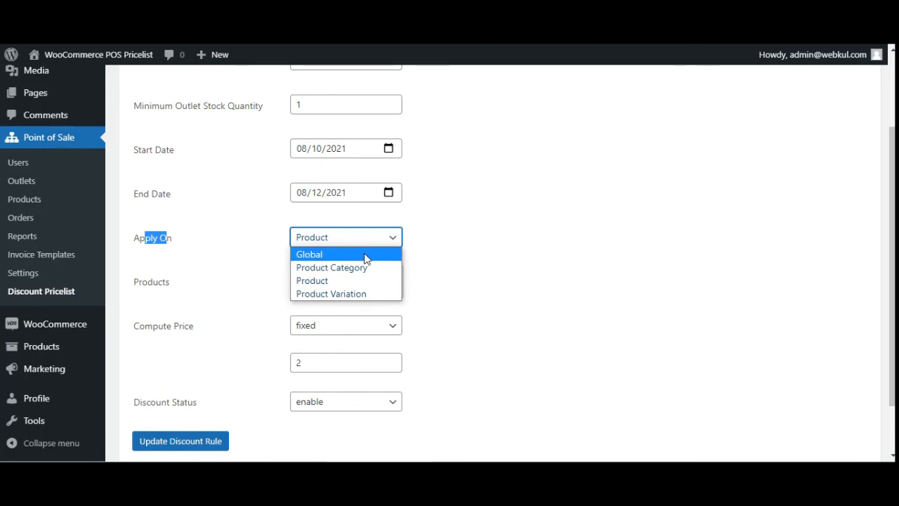
pyautogui.click(358, 294)
pyautogui.click(319, 284)
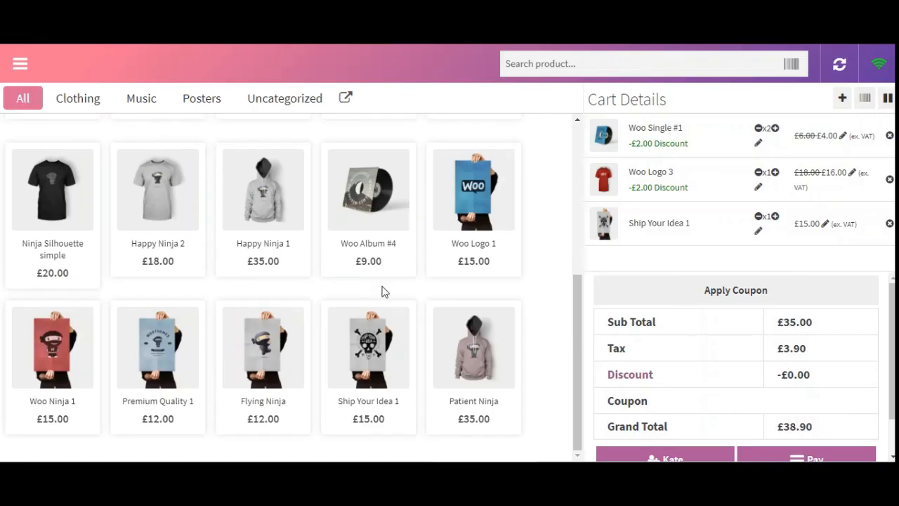
# Step: Remove Ship Your Idea 1 from the cart
pyautogui.click(889, 224)
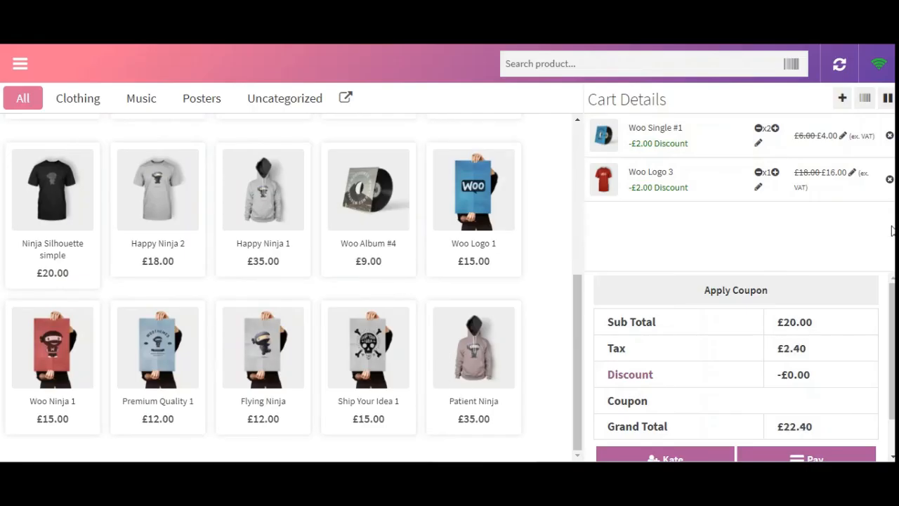